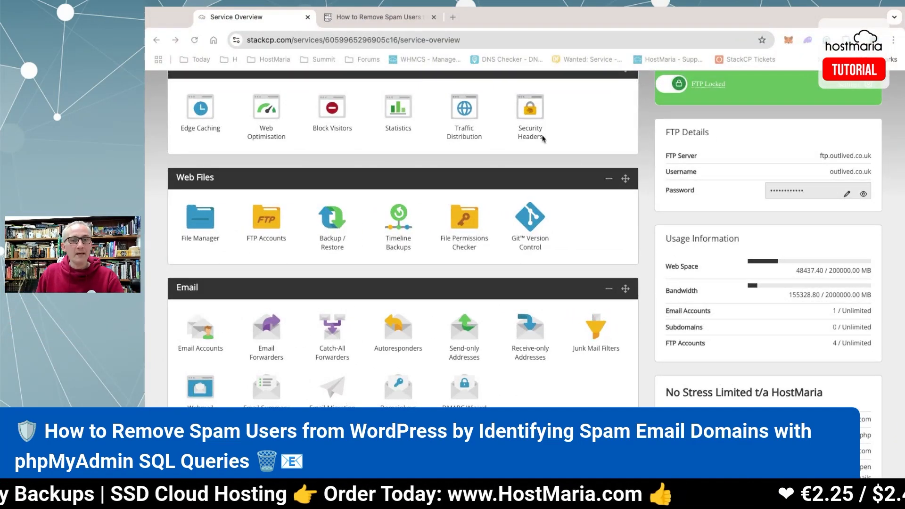
pyautogui.scroll(-2, 604, 192)
pyautogui.scroll(2, 604, 192)
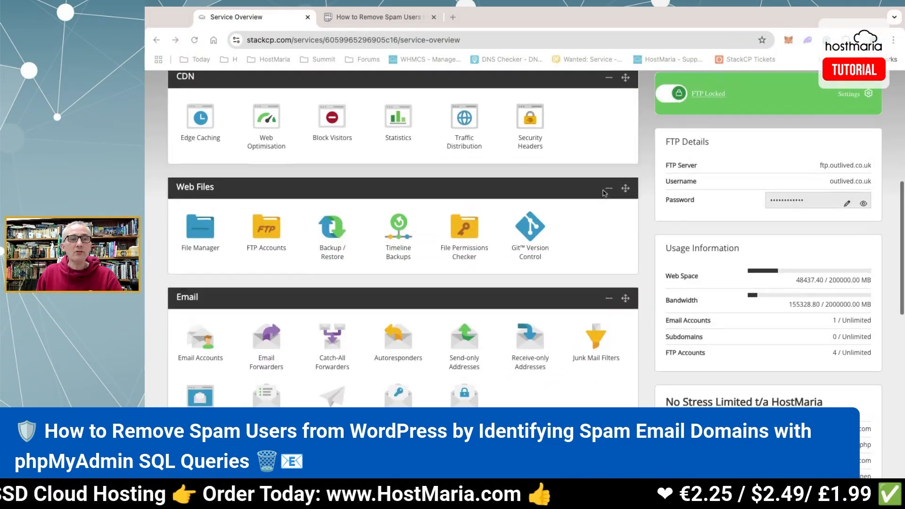
pyautogui.scroll(-1, 605, 193)
pyautogui.scroll(1, 605, 193)
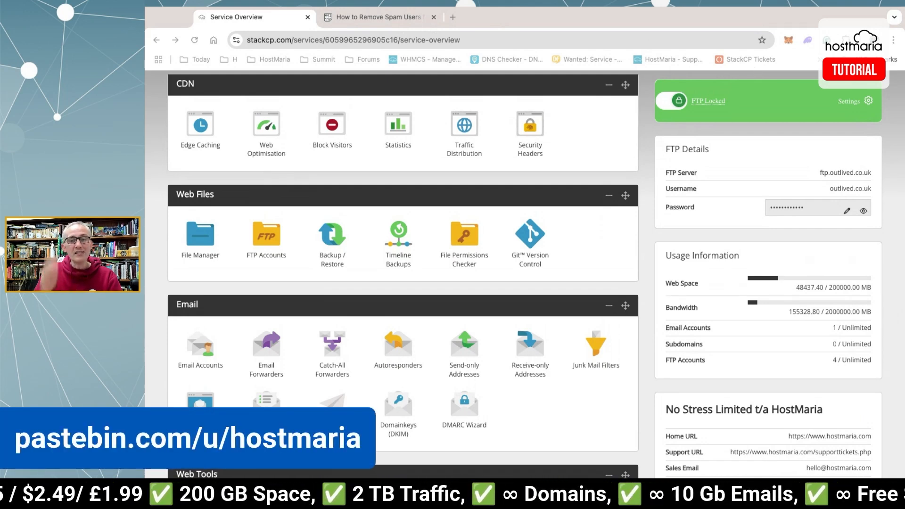
# Open the paste on removing WordPress spam users by email domain from Hostmaria's Pastebin list.
pyautogui.click(377, 19)
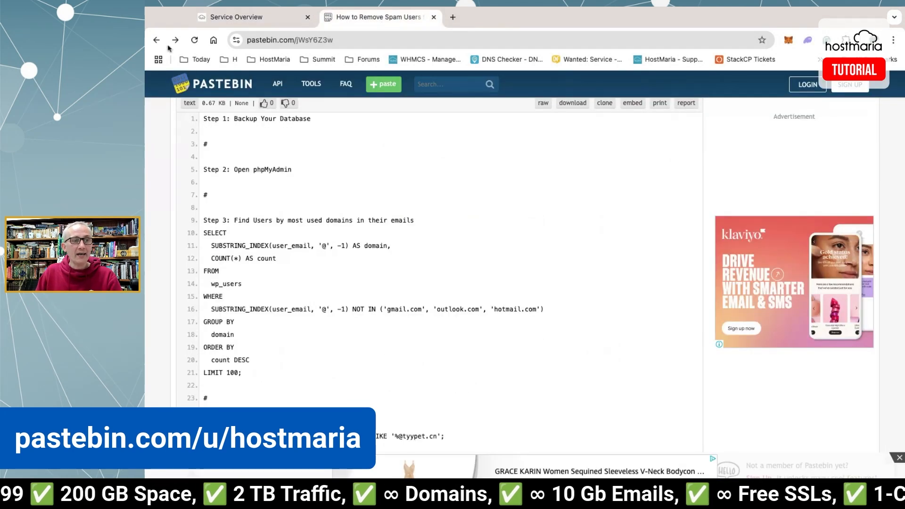
pyautogui.click(156, 39)
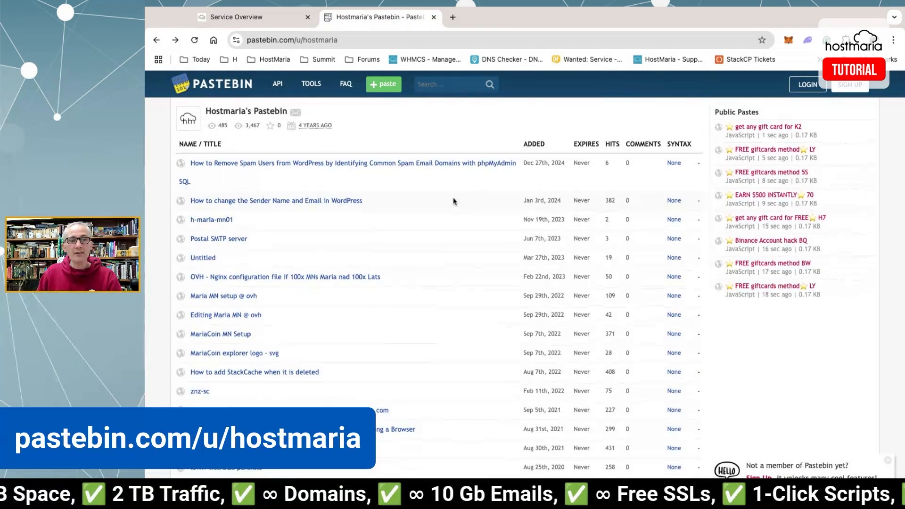
pyautogui.scroll(-2, 452, 193)
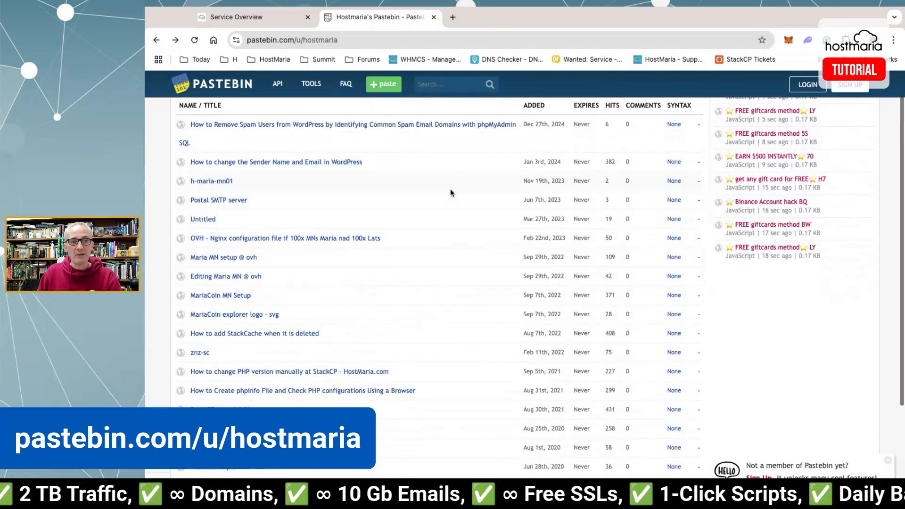
pyautogui.click(360, 124)
pyautogui.scroll(-4, 445, 236)
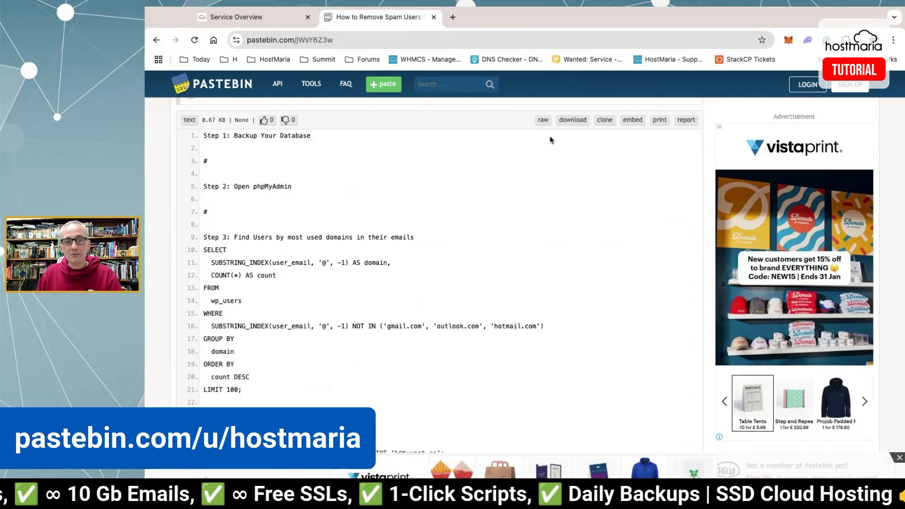
# Show the paste as raw text, enlarge it, and read Step 1 about backing up the database.
pyautogui.click(544, 121)
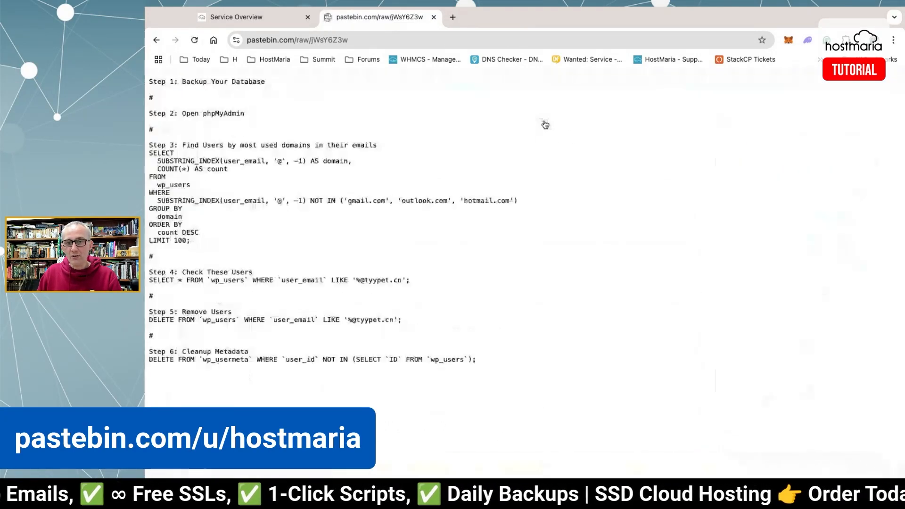
pyautogui.press('super+equal')
pyautogui.press('super+equal')
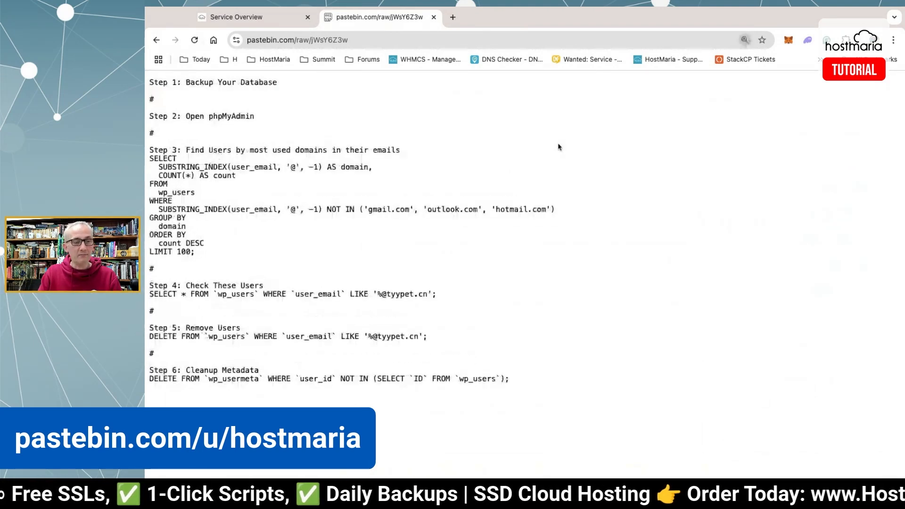
pyautogui.press('super+equal')
pyautogui.press('super+minus')
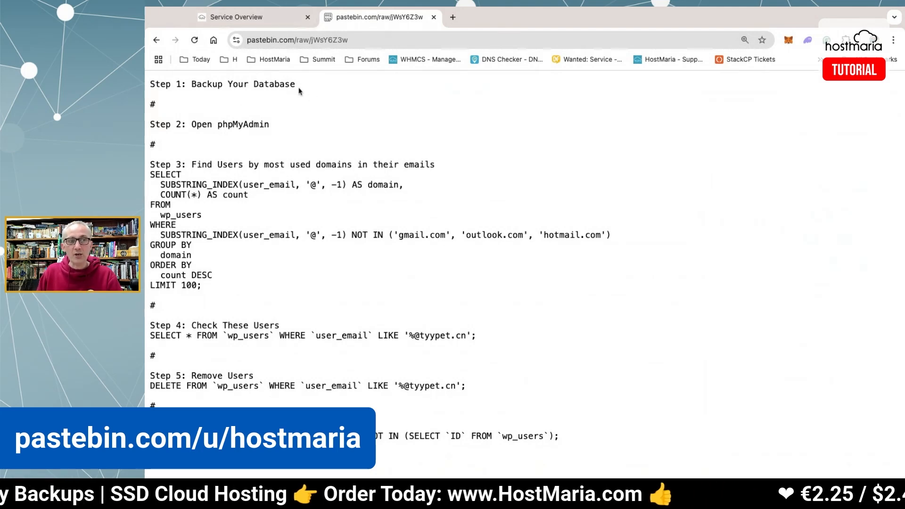
pyautogui.moveTo(304, 86); pyautogui.dragTo(149, 85)
pyautogui.click(221, 87)
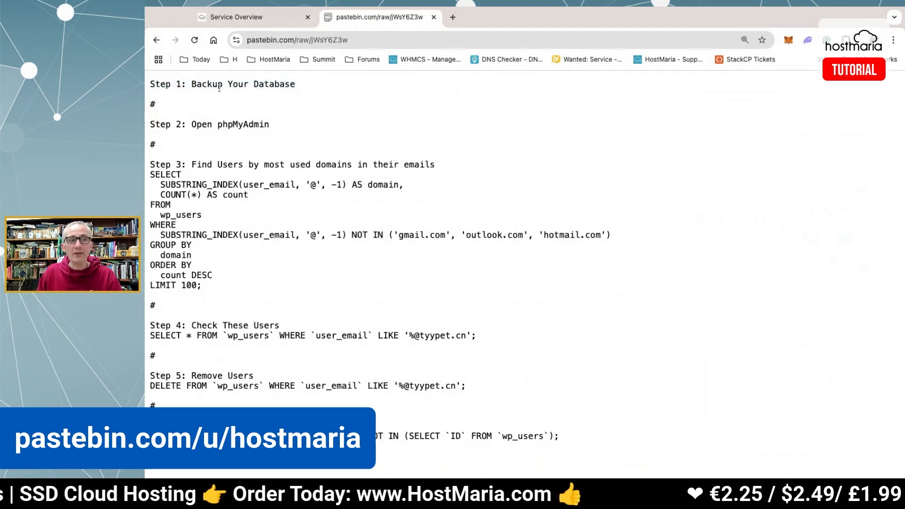
# Switch to the hosting control panel, open Timeline Backups, and locate the WordPress database among the snapshot entries.
pyautogui.click(249, 21)
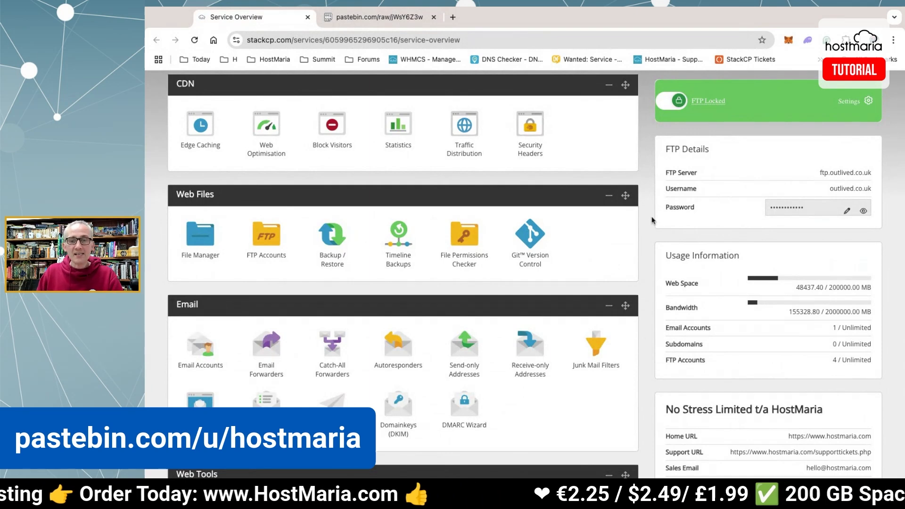
pyautogui.scroll(-1, 471, 231)
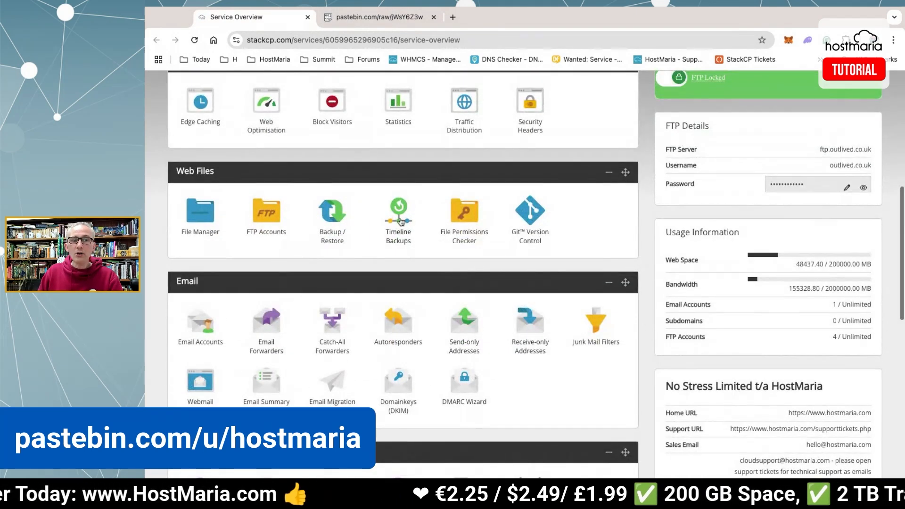
pyautogui.click(398, 217)
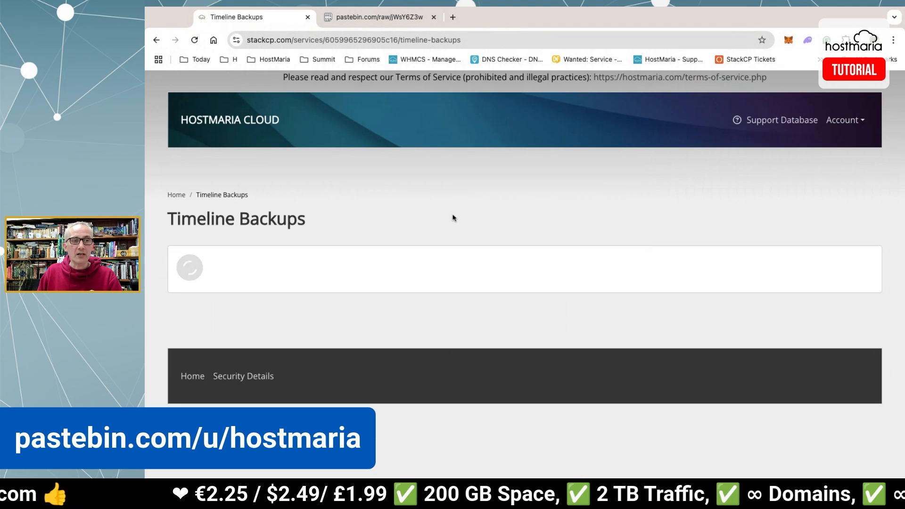
pyautogui.scroll(-3, 454, 218)
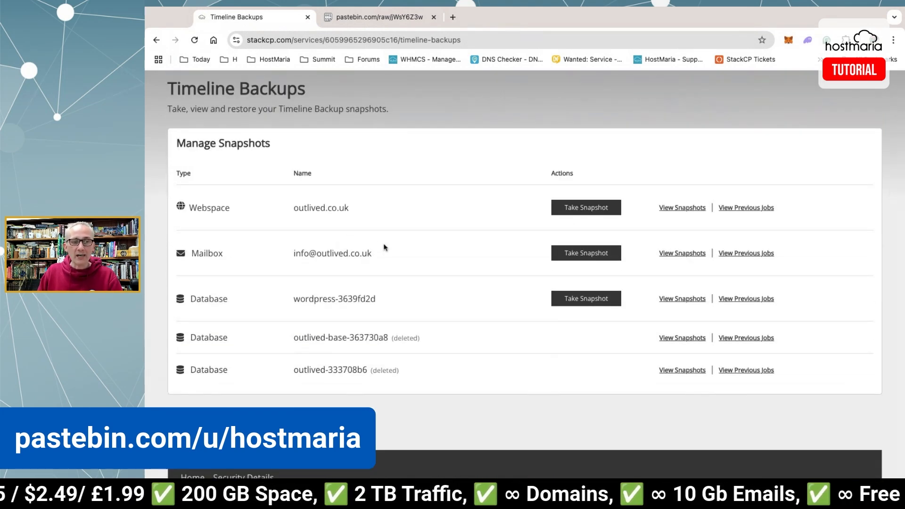
pyautogui.moveTo(389, 298); pyautogui.dragTo(305, 300)
pyautogui.click(338, 298)
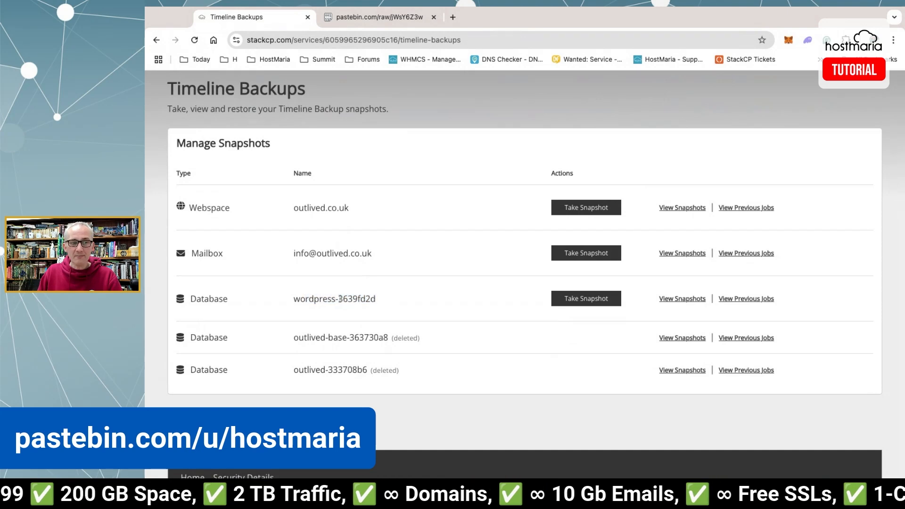
# Return to the service overview and open the public_html folder in File Manager.
pyautogui.scroll(3, 380, 275)
pyautogui.click(176, 196)
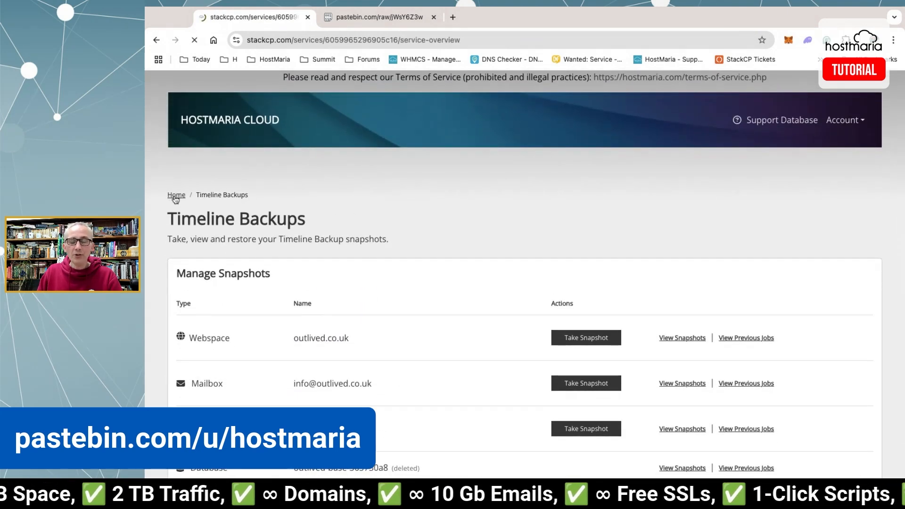
pyautogui.scroll(-7, 213, 137)
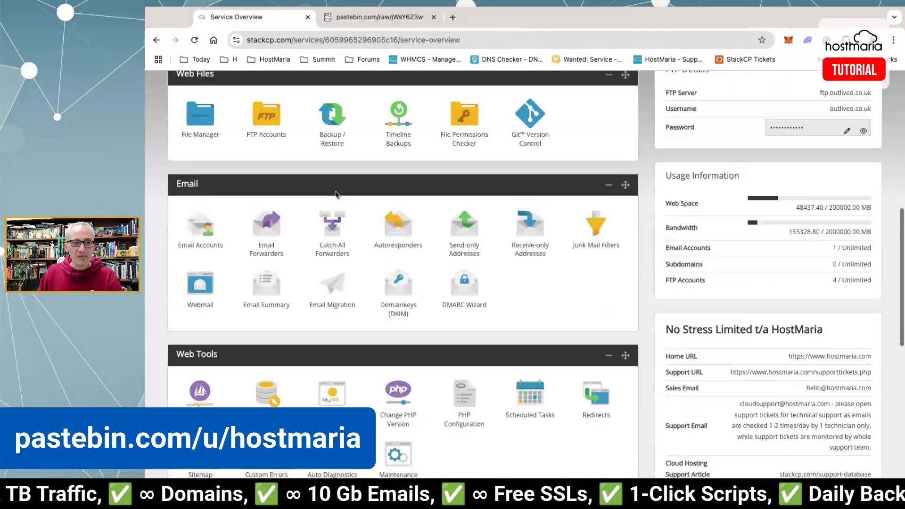
pyautogui.click(200, 110)
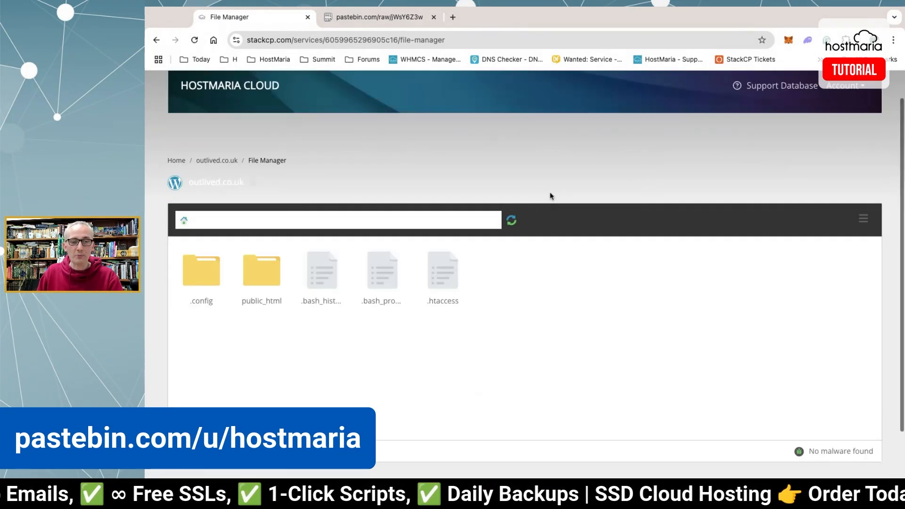
pyautogui.scroll(-2, 551, 196)
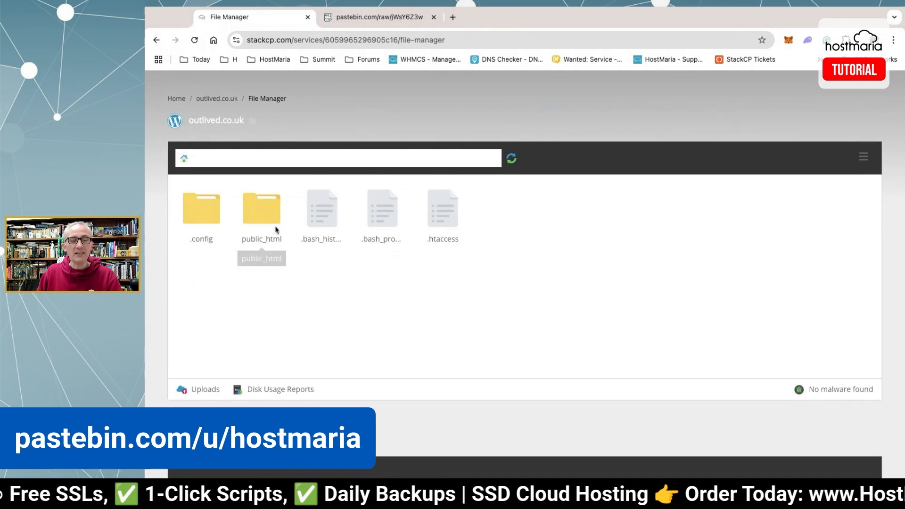
pyautogui.click(266, 208)
pyautogui.doubleClick(266, 208)
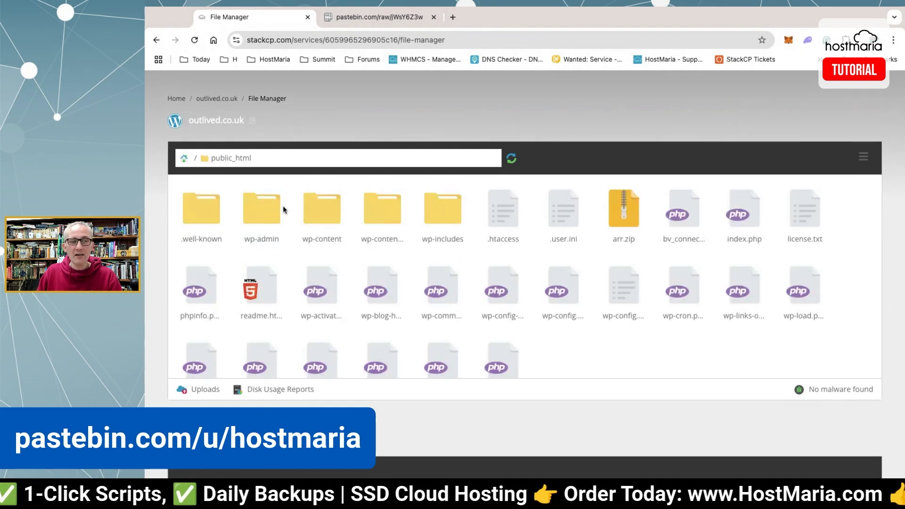
# Open wp-config.php for editing, check the database name in its MySQL settings, and close the file without changes.
pyautogui.scroll(-1, 353, 301)
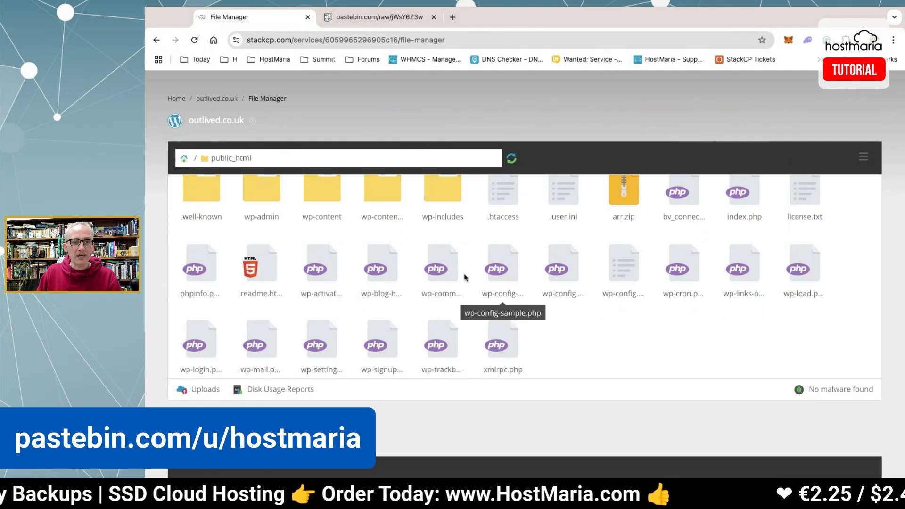
pyautogui.rightClick(566, 291)
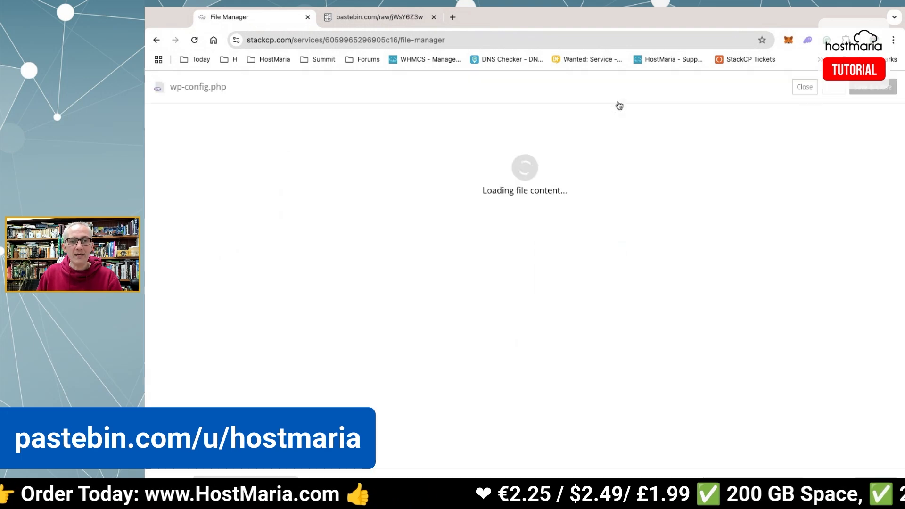
pyautogui.click(615, 100)
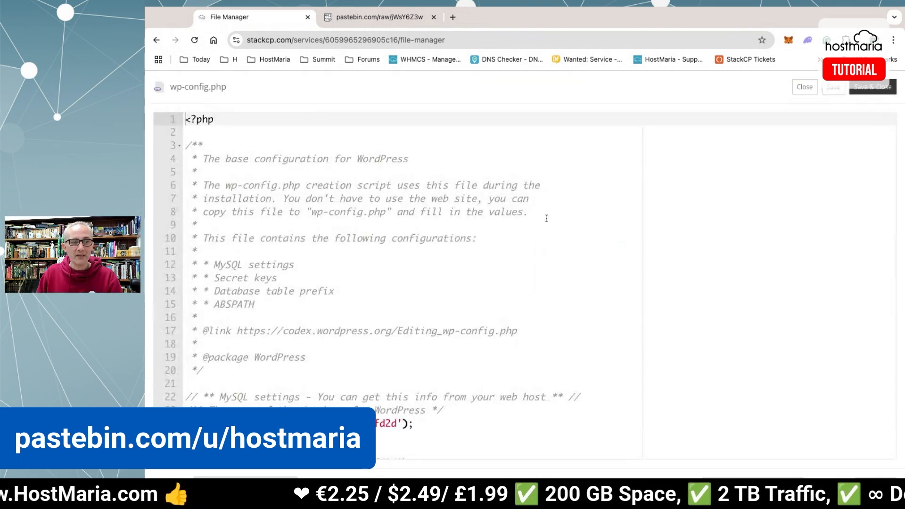
pyautogui.doubleClick(397, 424)
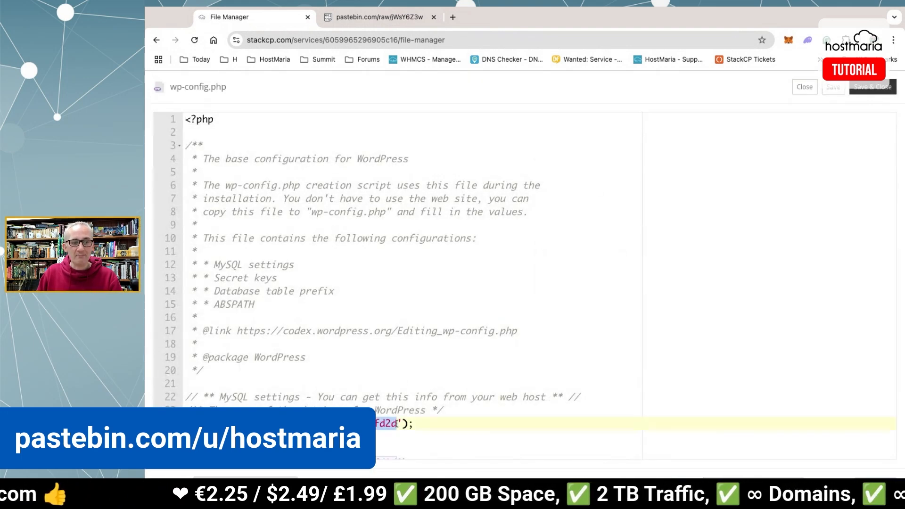
pyautogui.click(805, 87)
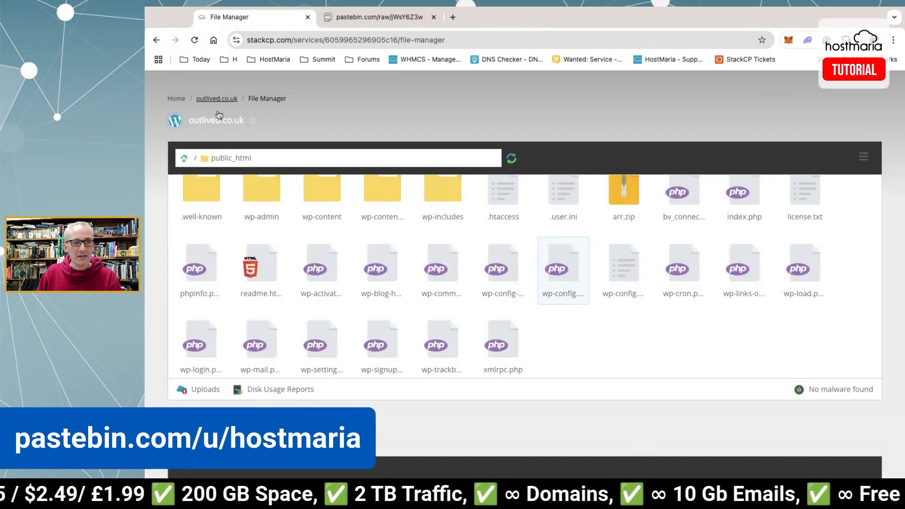
# Return to Timeline Backups and take a snapshot of the wordpress-3639fd2d database.
pyautogui.click(178, 100)
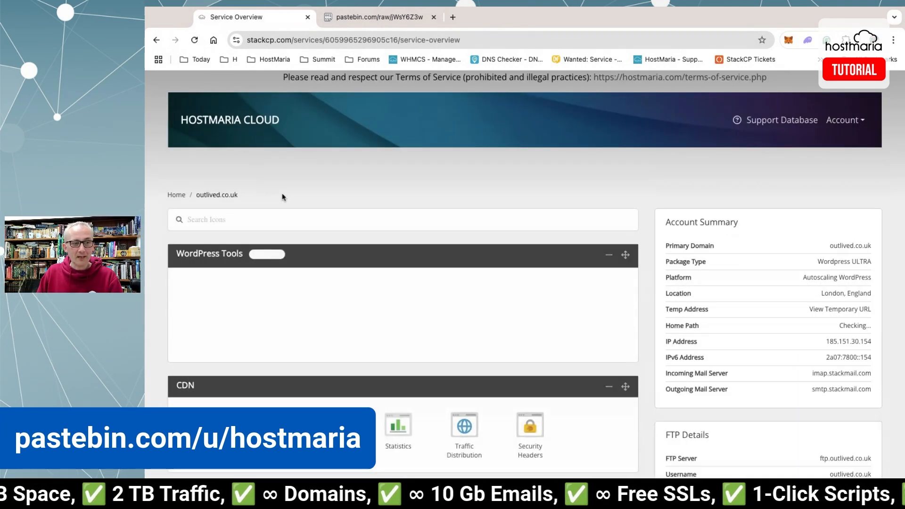
pyautogui.scroll(-5, 283, 196)
pyautogui.scroll(-2, 181, 275)
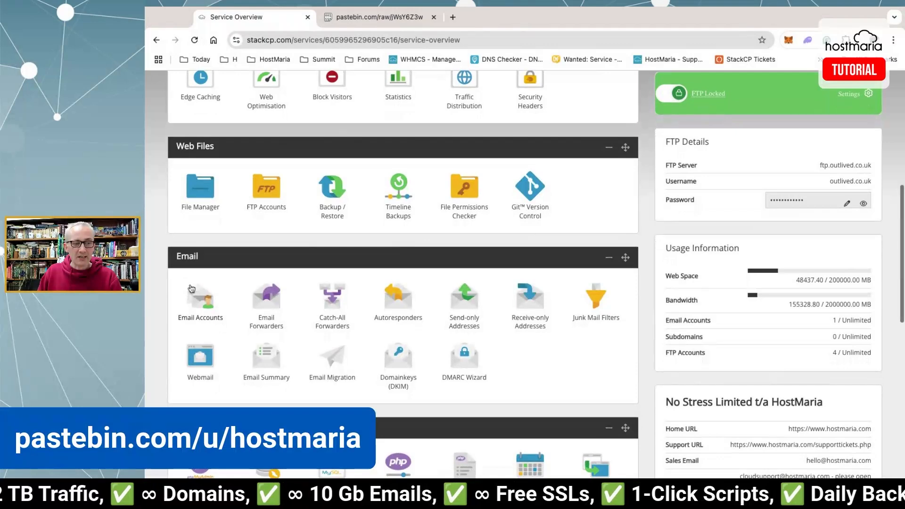
pyautogui.scroll(4, 205, 288)
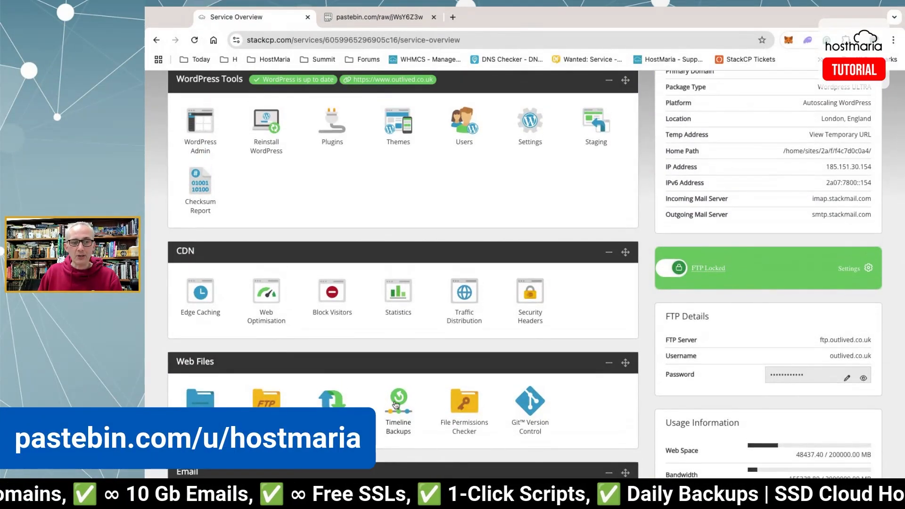
pyautogui.click(396, 404)
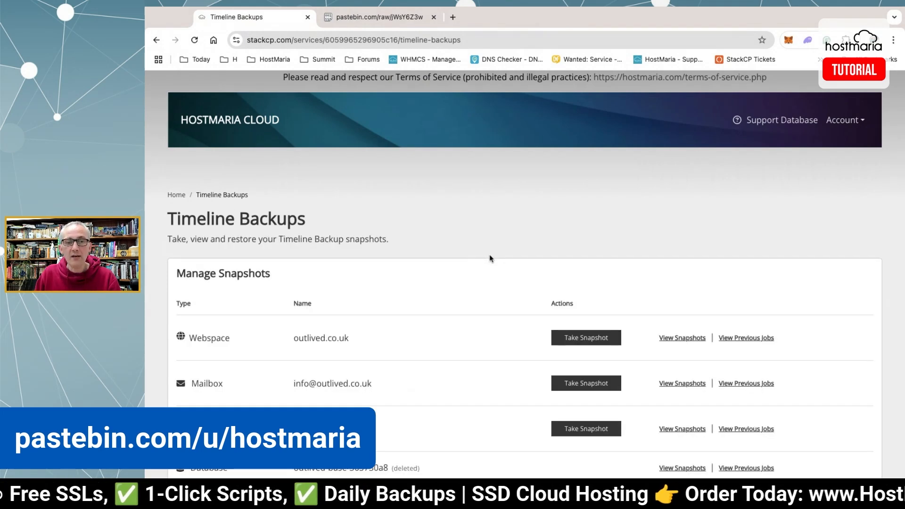
pyautogui.scroll(-3, 489, 258)
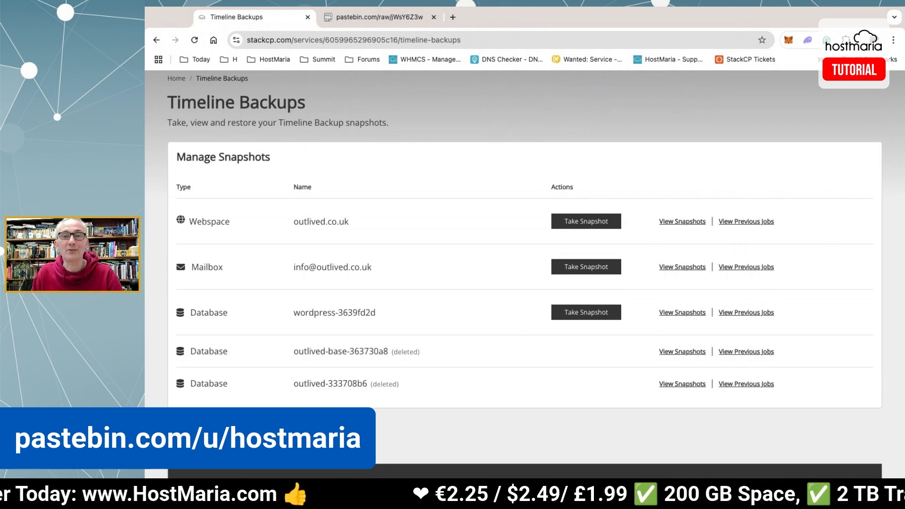
pyautogui.moveTo(375, 313); pyautogui.dragTo(319, 313)
pyautogui.click(319, 313)
pyautogui.click(595, 313)
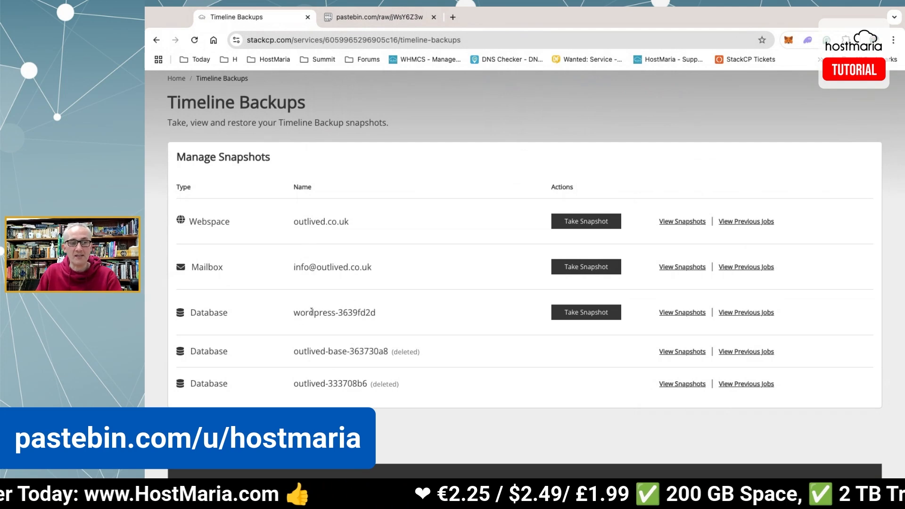
# View the previous backup and restore jobs for wordpress-3639fd2d, and check the dates of the most recent entries.
pyautogui.moveTo(311, 311); pyautogui.dragTo(365, 312)
pyautogui.click(408, 307)
pyautogui.click(755, 314)
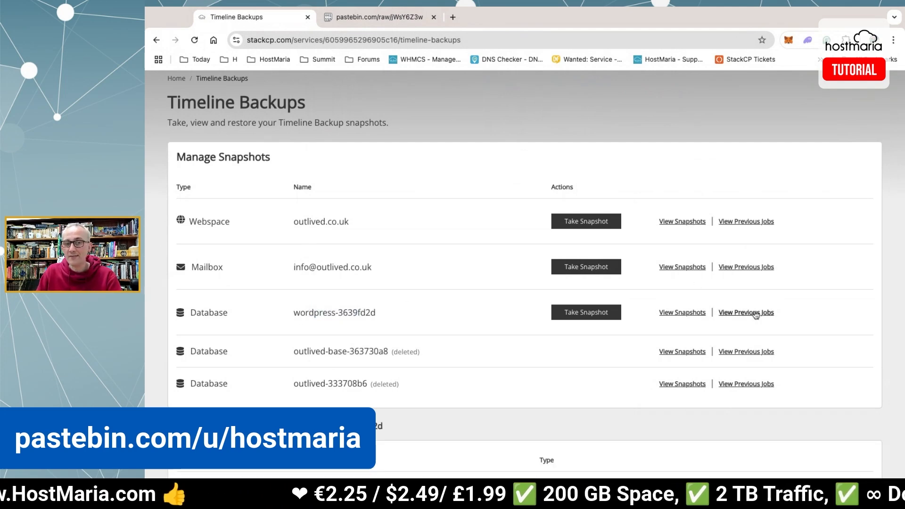
pyautogui.scroll(5, 759, 280)
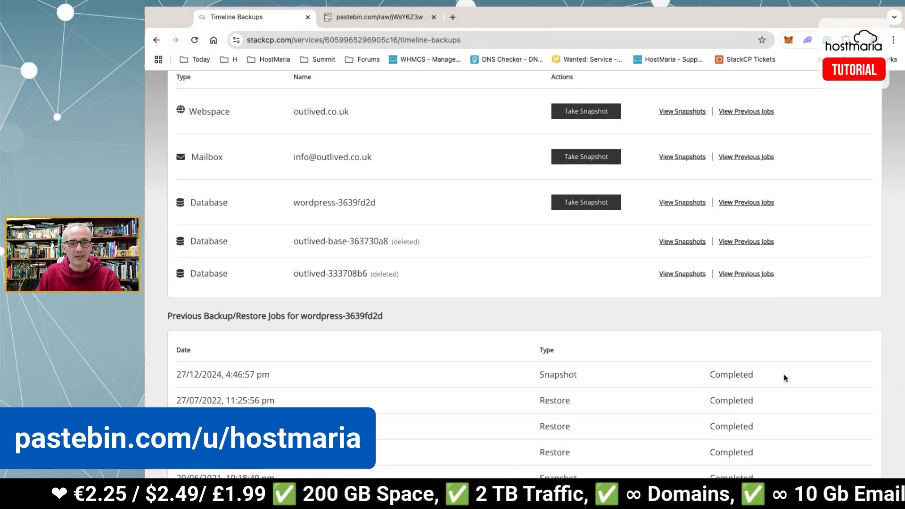
pyautogui.moveTo(784, 375); pyautogui.dragTo(207, 376)
pyautogui.click(254, 377)
pyautogui.moveTo(278, 373); pyautogui.dragTo(176, 374)
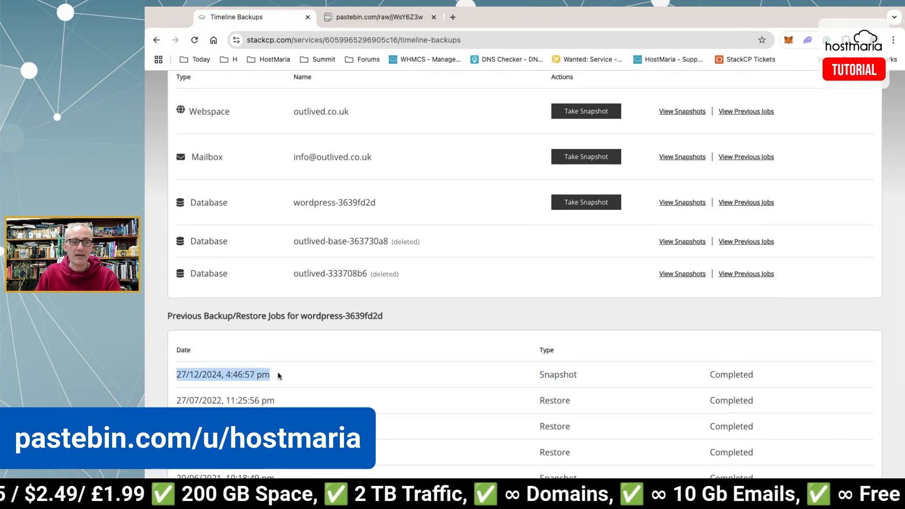
pyautogui.click(281, 374)
pyautogui.moveTo(228, 400); pyautogui.dragTo(283, 401)
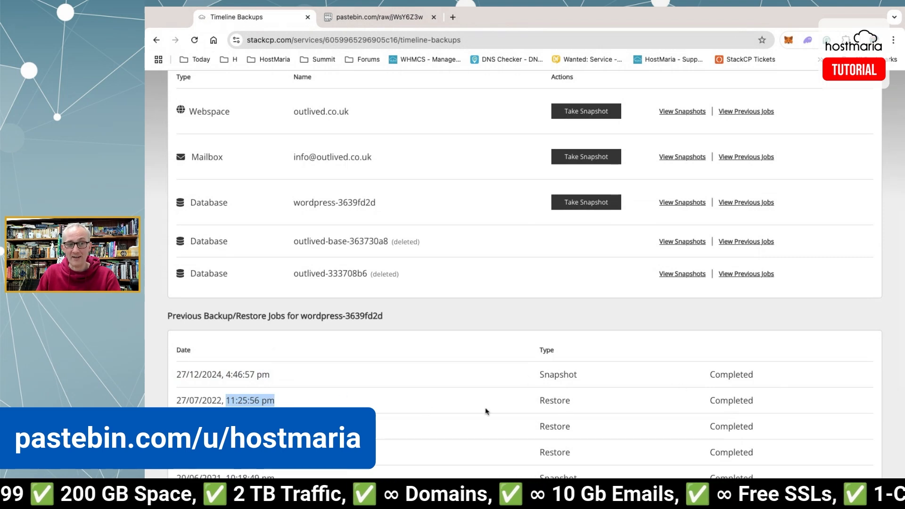
# Recheck the date of the most recent restore job for wordpress-3639fd2d and go back to the service overview.
pyautogui.doubleClick(212, 400)
pyautogui.click(340, 394)
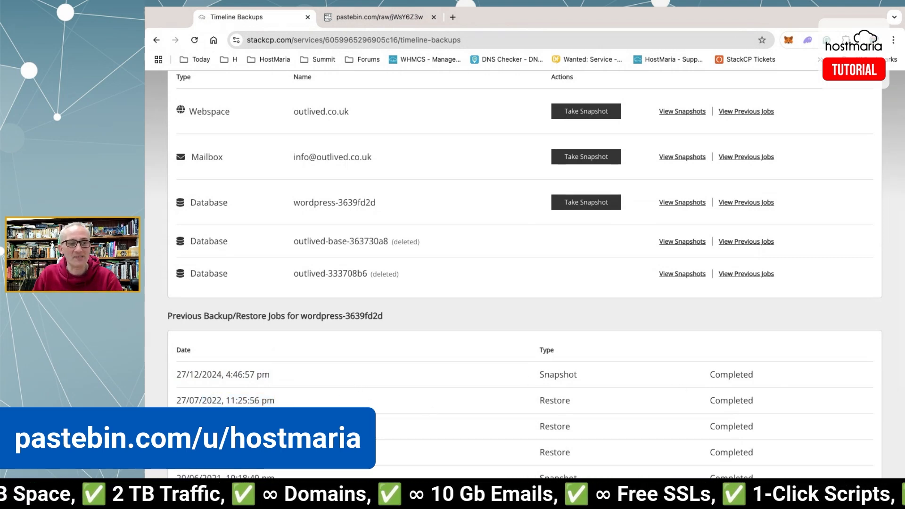
pyautogui.doubleClick(211, 400)
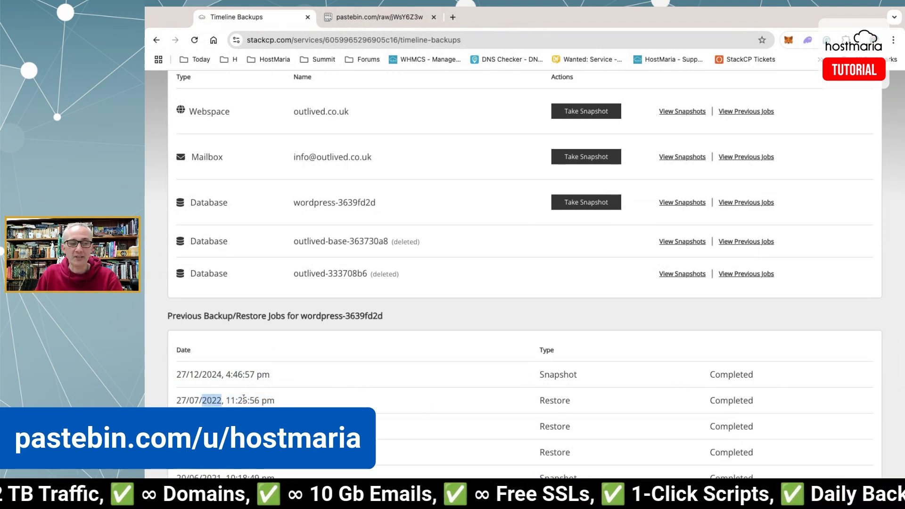
pyautogui.click(214, 400)
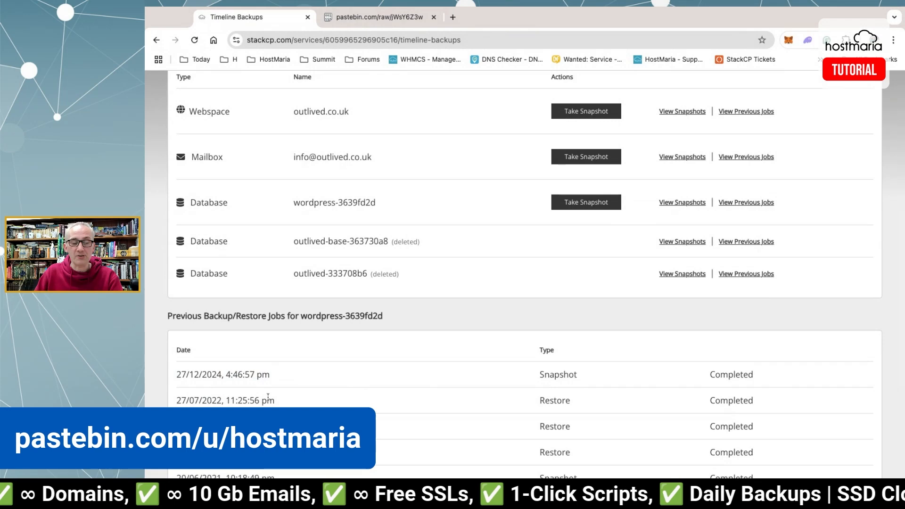
pyautogui.scroll(5, 268, 398)
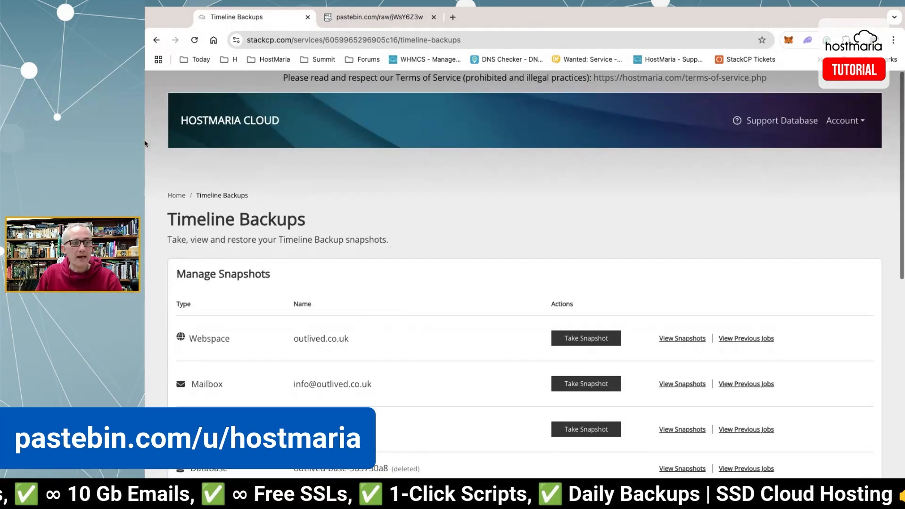
pyautogui.click(177, 196)
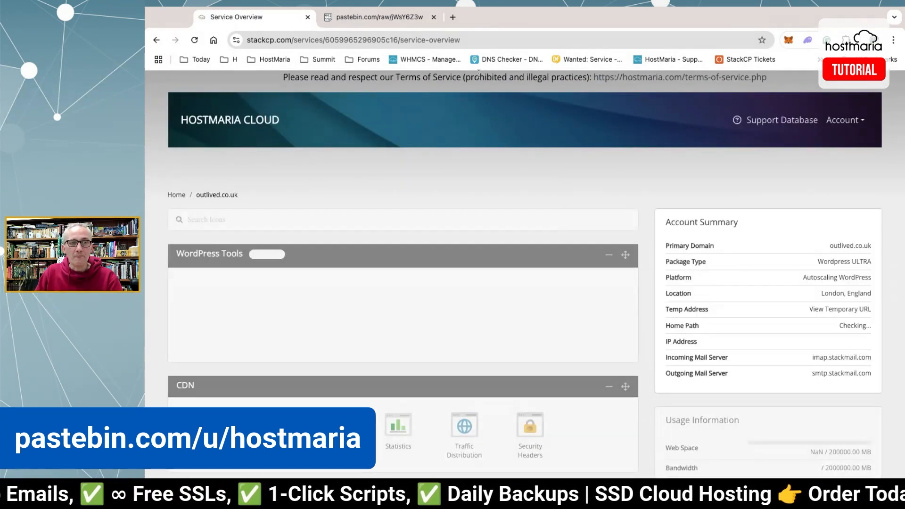
# Review steps 1 and 2 of the Pastebin instructions, covering the database backup and opening phpMyAdmin.
pyautogui.click(379, 17)
pyautogui.moveTo(309, 92); pyautogui.dragTo(171, 85)
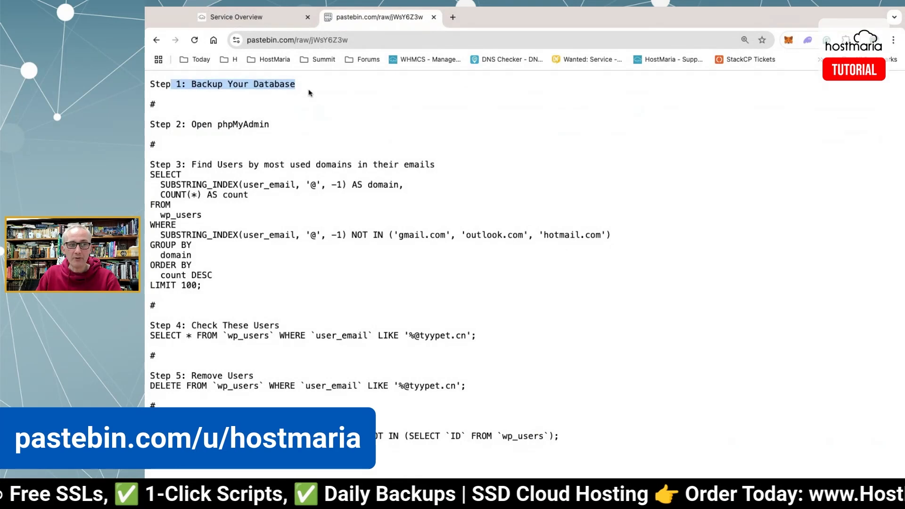
pyautogui.click(237, 115)
pyautogui.moveTo(277, 126); pyautogui.dragTo(188, 124)
pyautogui.doubleClick(245, 125)
# Return to the hosting service overview and open the MySQL Databases page from its web tools.
pyautogui.click(235, 17)
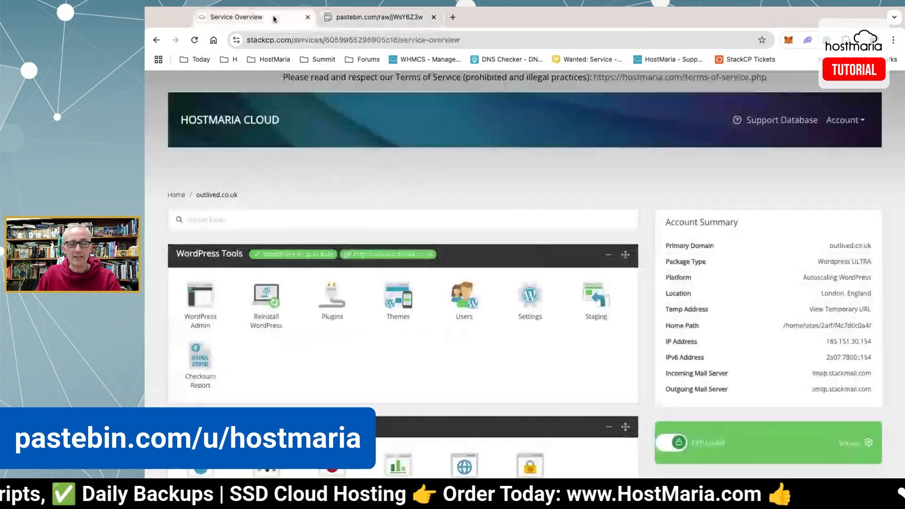
pyautogui.scroll(-8, 576, 176)
pyautogui.scroll(-2, 576, 176)
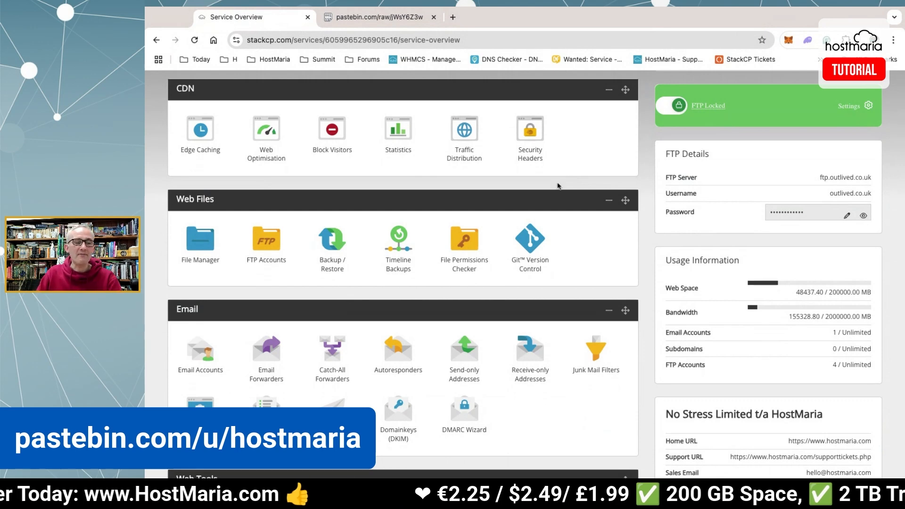
pyautogui.scroll(-5, 498, 224)
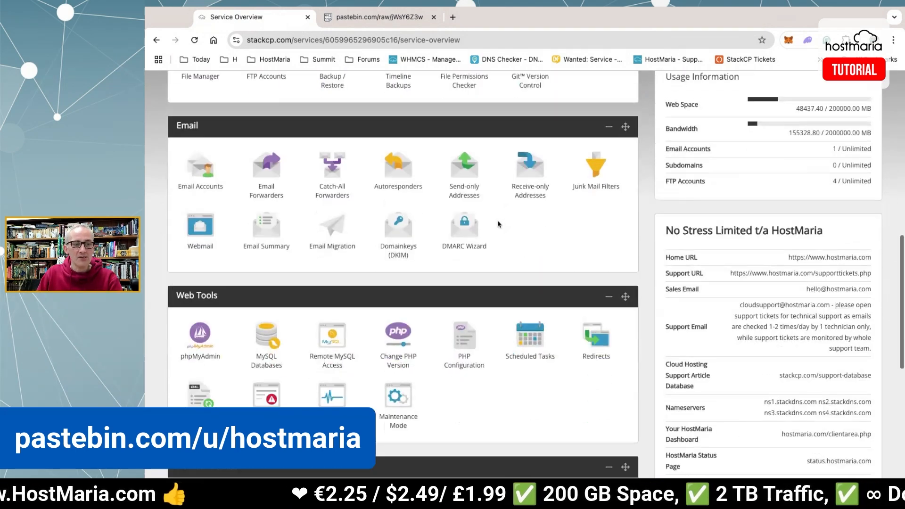
pyautogui.click(276, 341)
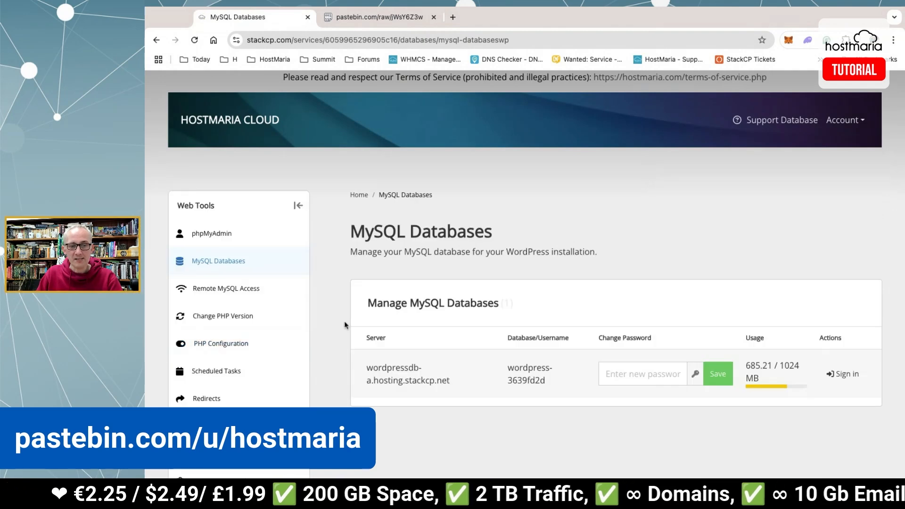
# Check the server address and the database name listed for the WordPress installation's MySQL database.
pyautogui.scroll(-3, 344, 326)
pyautogui.tripleClick(367, 269)
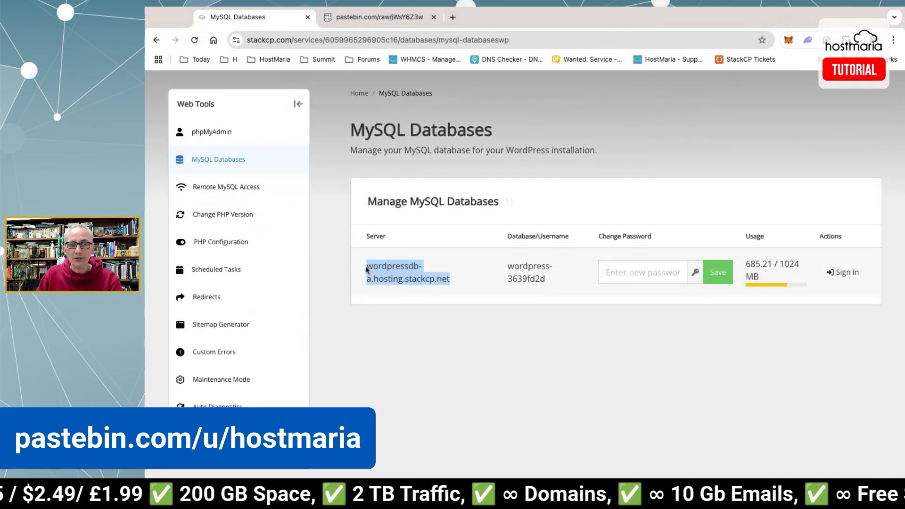
pyautogui.click(466, 281)
pyautogui.tripleClick(464, 280)
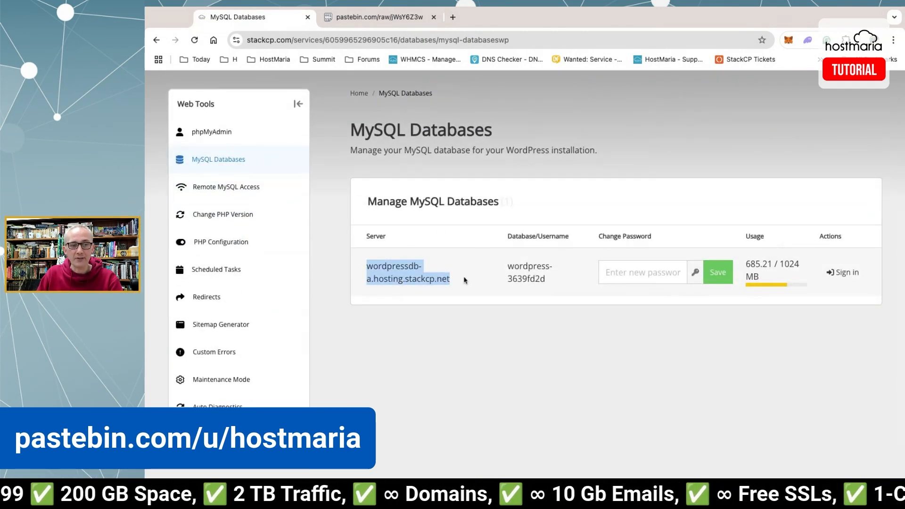
pyautogui.click(397, 221)
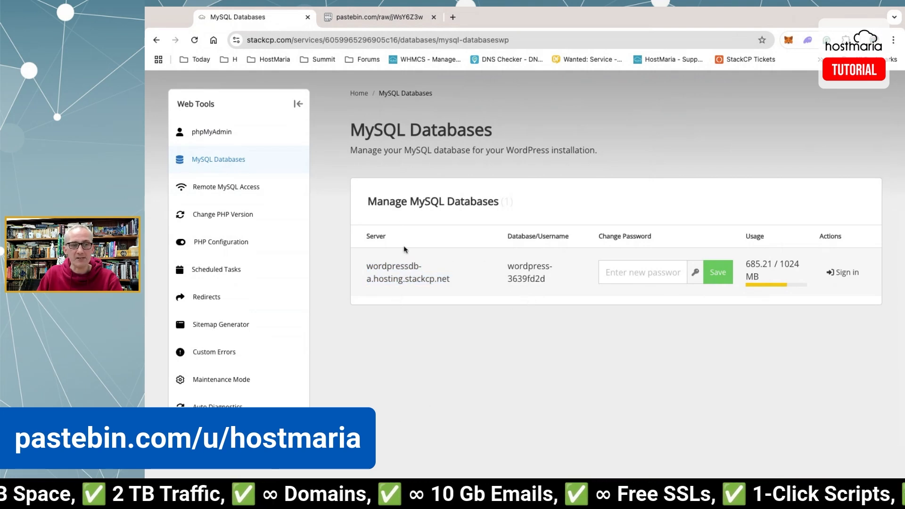
pyautogui.moveTo(356, 267); pyautogui.dragTo(526, 267)
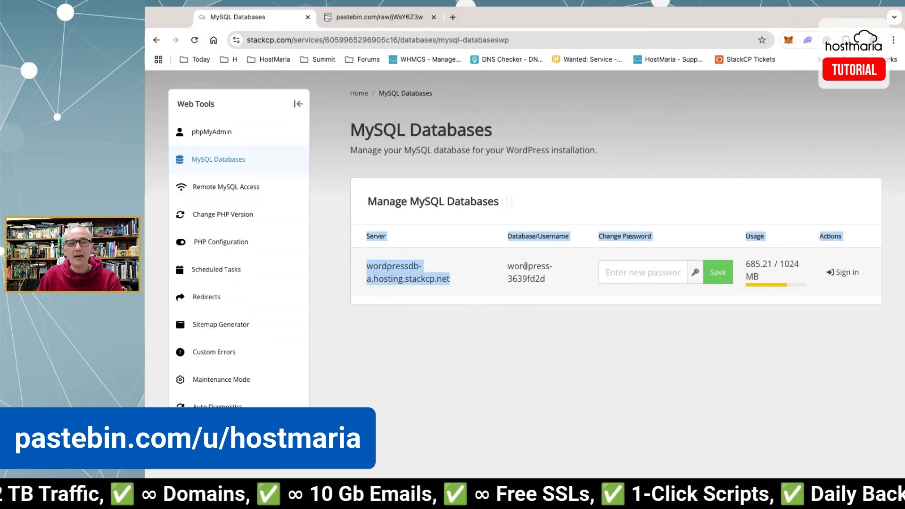
pyautogui.tripleClick(527, 269)
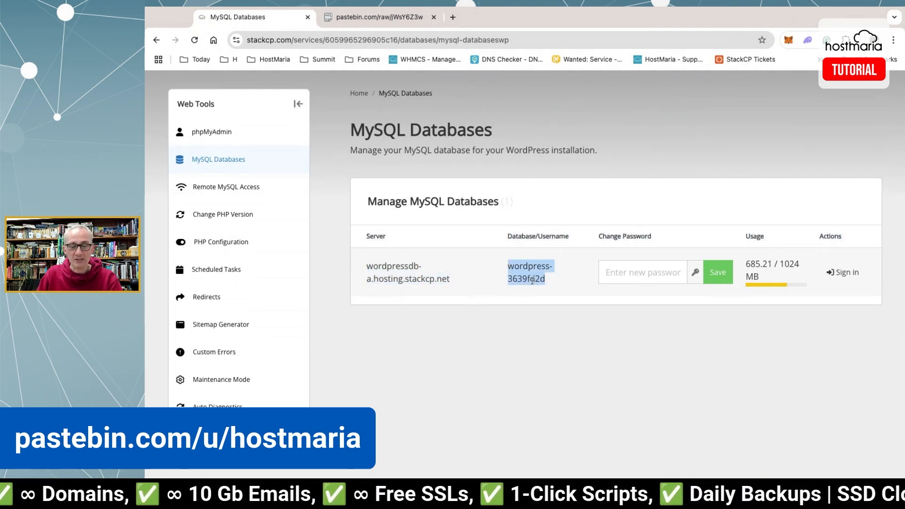
# Sign in to phpMyAdmin for the listed database, select wordpress-3639fd2d and open its SQL query editor.
pyautogui.click(844, 272)
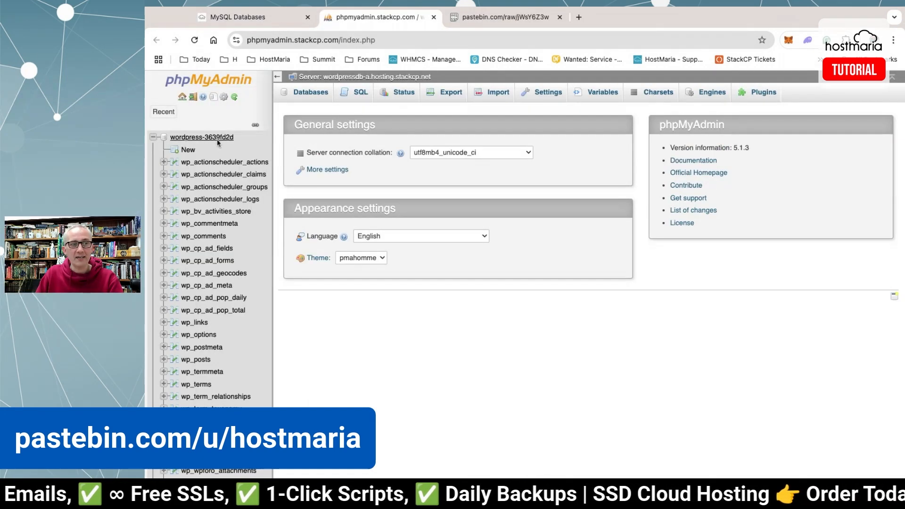
pyautogui.click(218, 137)
pyautogui.click(152, 137)
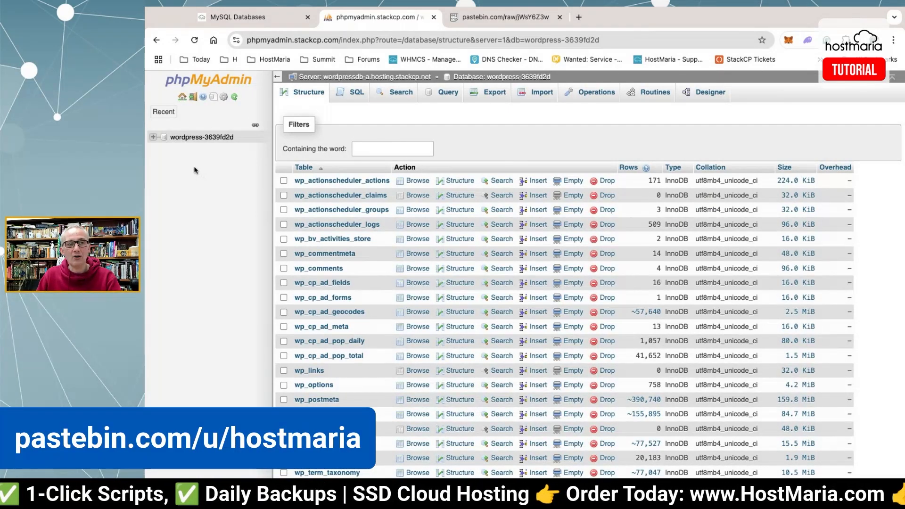
pyautogui.click(153, 136)
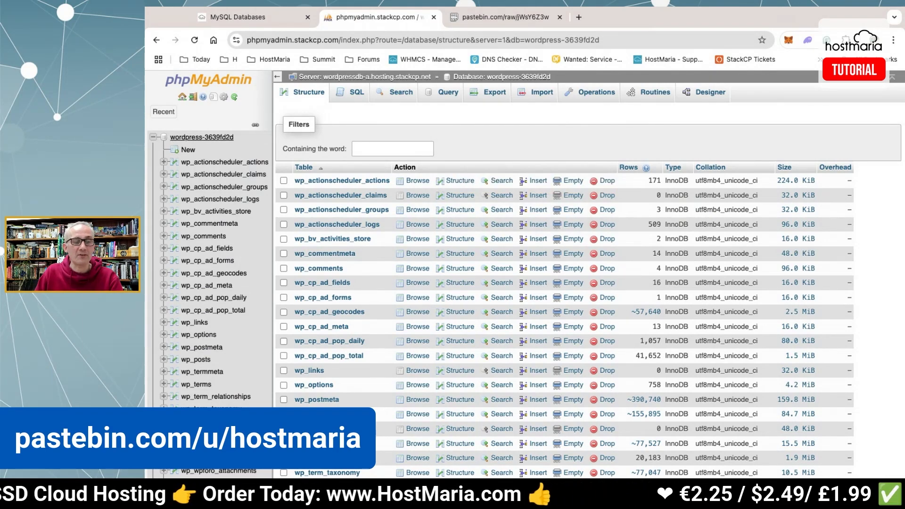
pyautogui.click(354, 96)
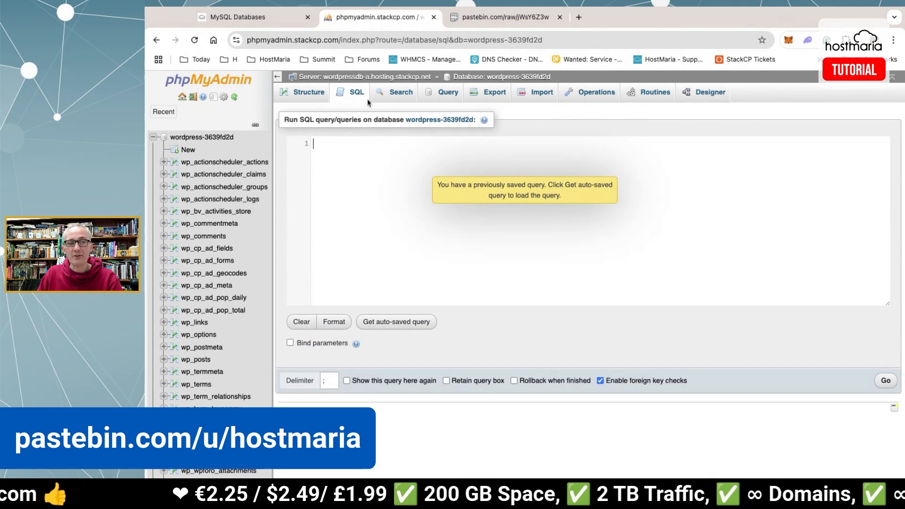
# Copy the full step 3 SELECT query for the most used email domains from the Pastebin instructions.
pyautogui.click(498, 17)
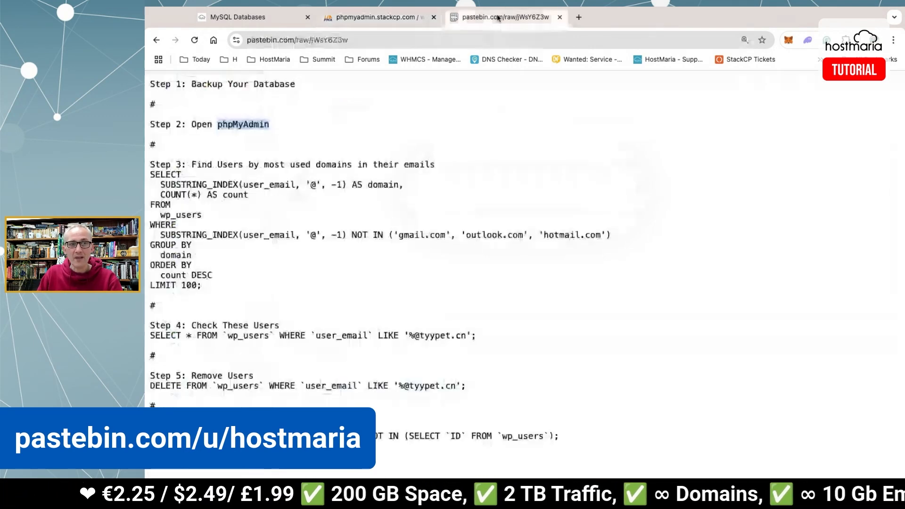
pyautogui.click(337, 205)
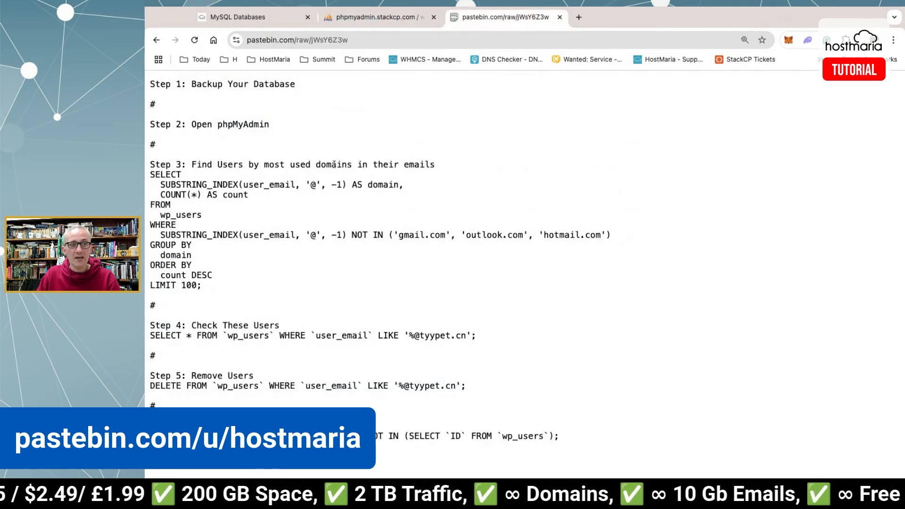
pyautogui.moveTo(192, 164); pyautogui.dragTo(399, 164)
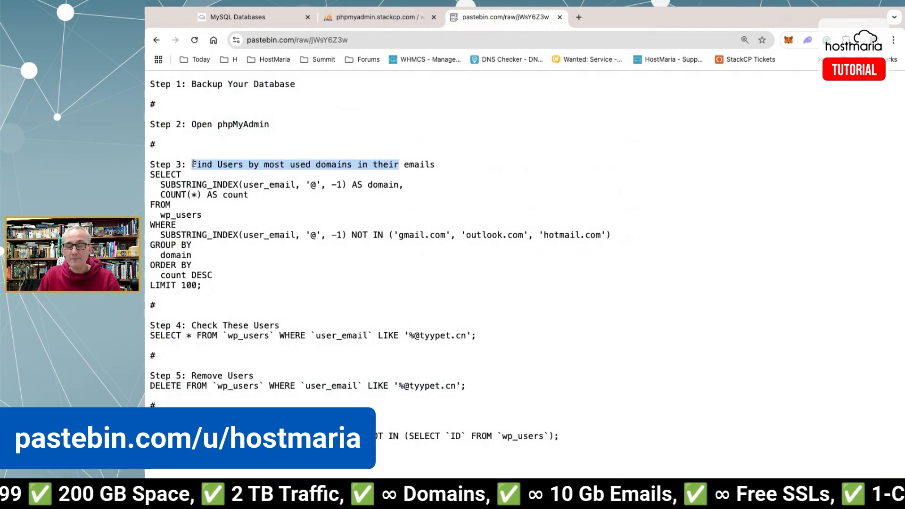
pyautogui.click(193, 163)
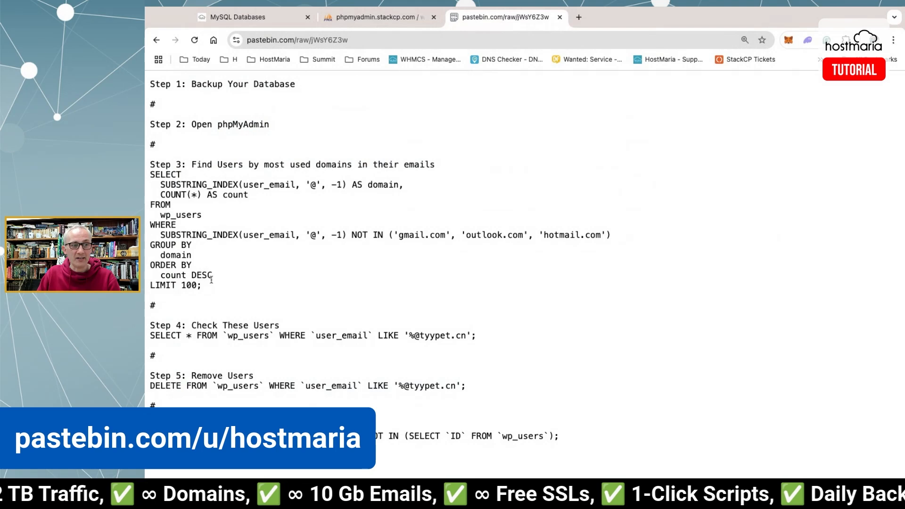
pyautogui.moveTo(205, 287); pyautogui.dragTo(150, 174)
pyautogui.press('super+c')
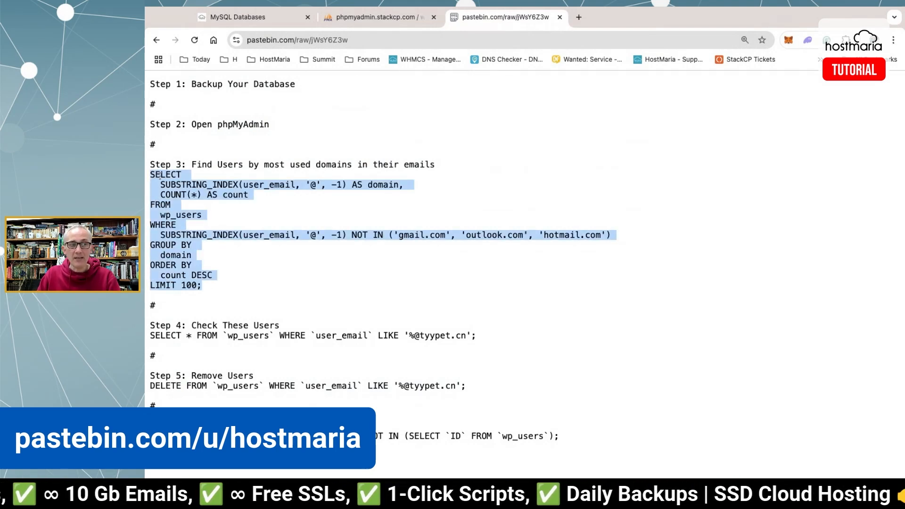
# Paste the copied query into phpMyAdmin's SQL editor, set its LIMIT to 25, run it and review the listed domains.
pyautogui.click(365, 19)
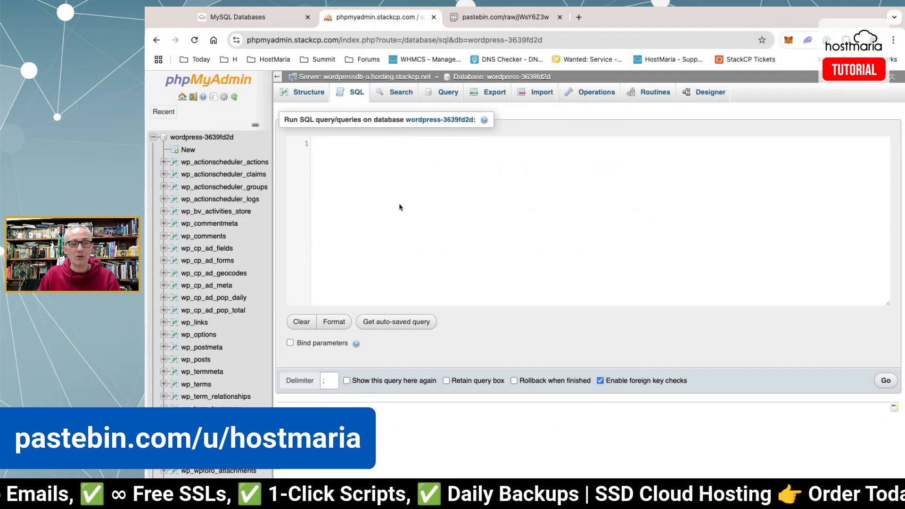
pyautogui.press('super+v')
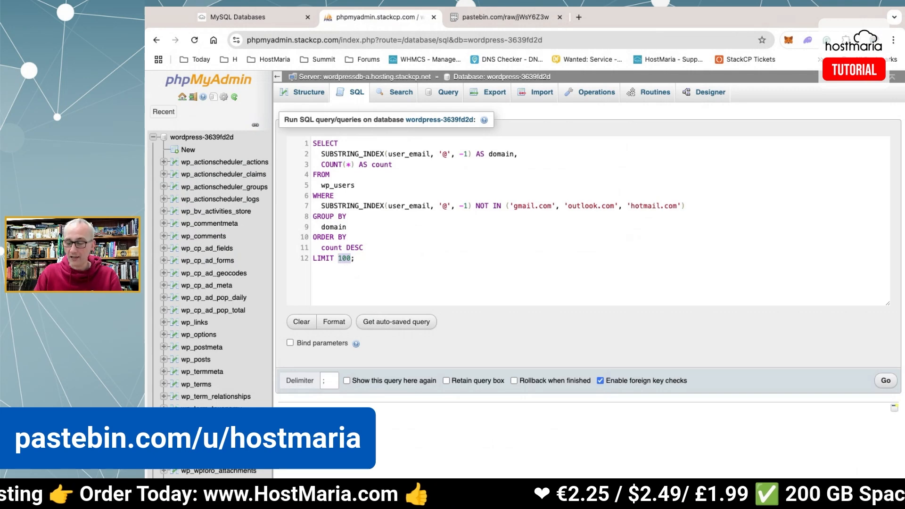
pyautogui.write('25')
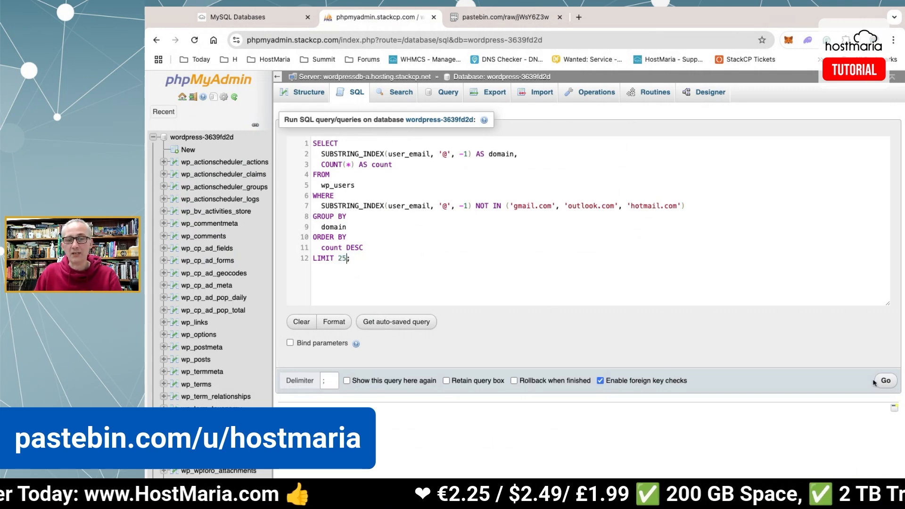
pyautogui.click(874, 382)
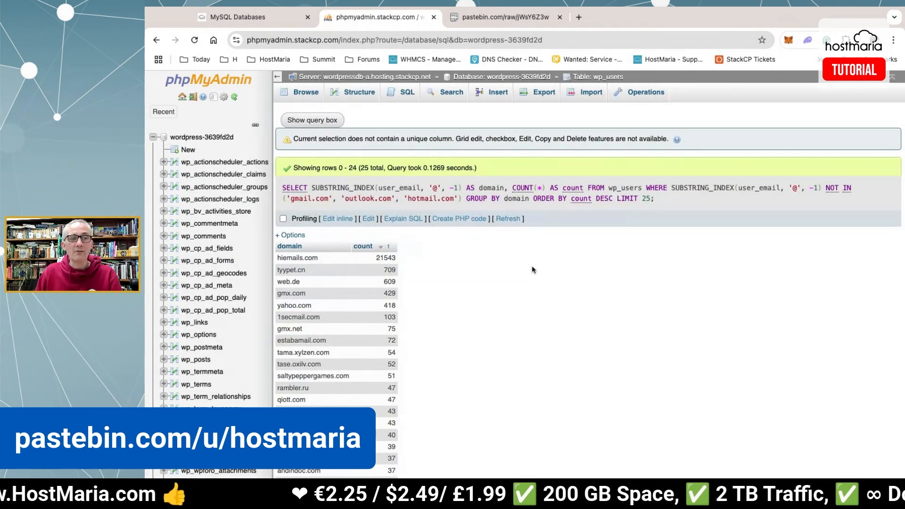
pyautogui.scroll(-1, 532, 269)
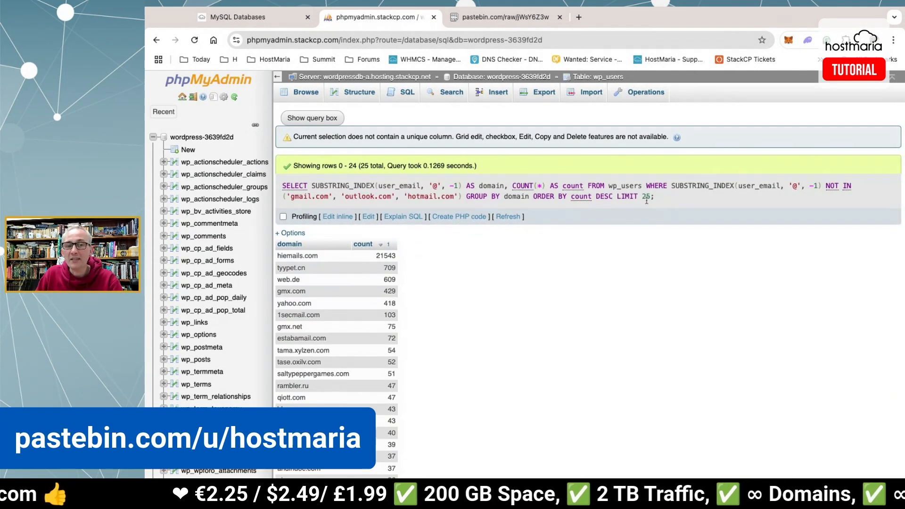
pyautogui.scroll(-3, 512, 287)
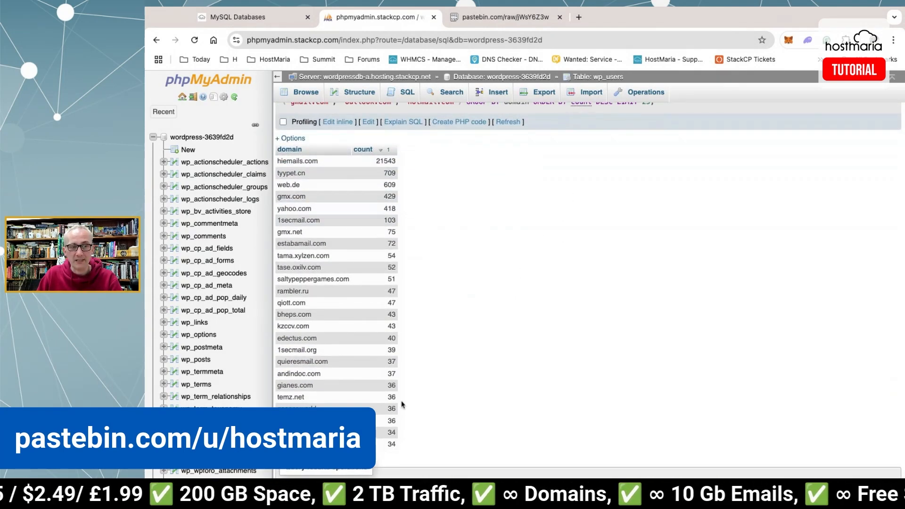
pyautogui.scroll(3, 488, 221)
# Replace the default wp_users query with the copied domain query, set its LIMIT to 50, run it and look through the results.
pyautogui.click(402, 91)
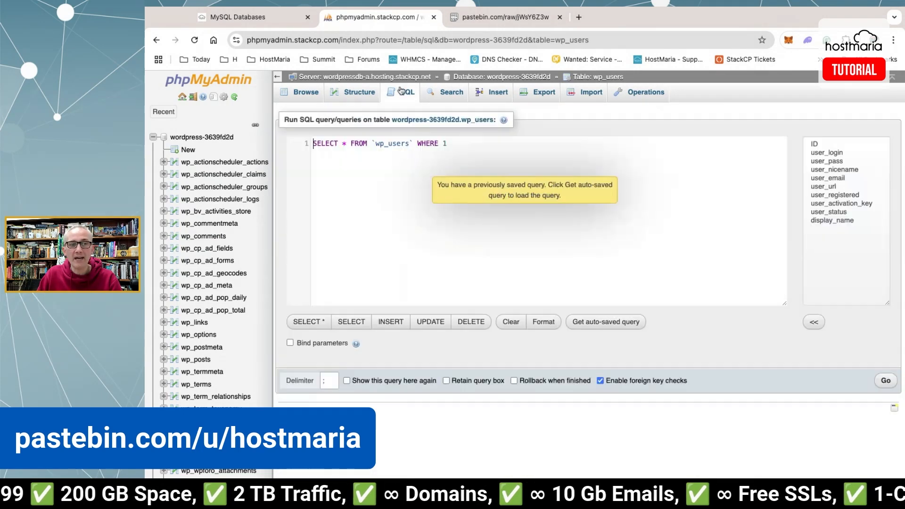
pyautogui.press('super+a')
pyautogui.press('super+v')
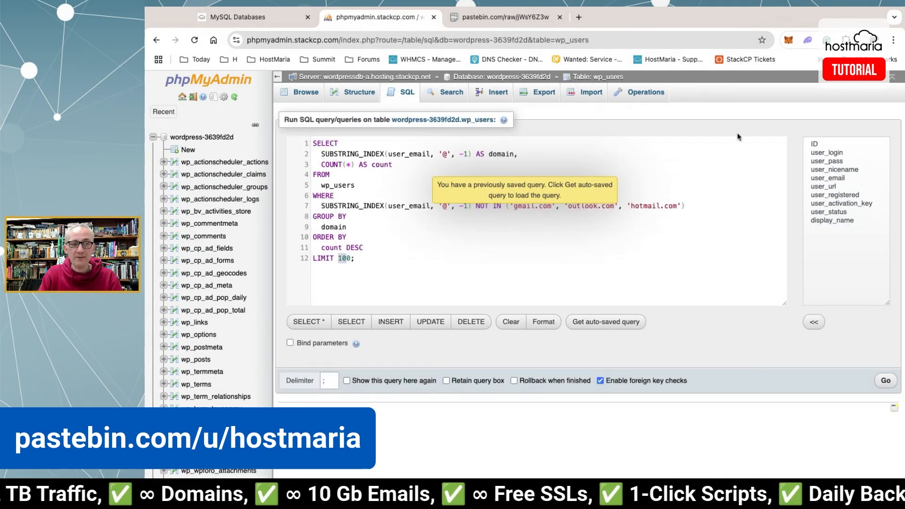
pyautogui.write('50')
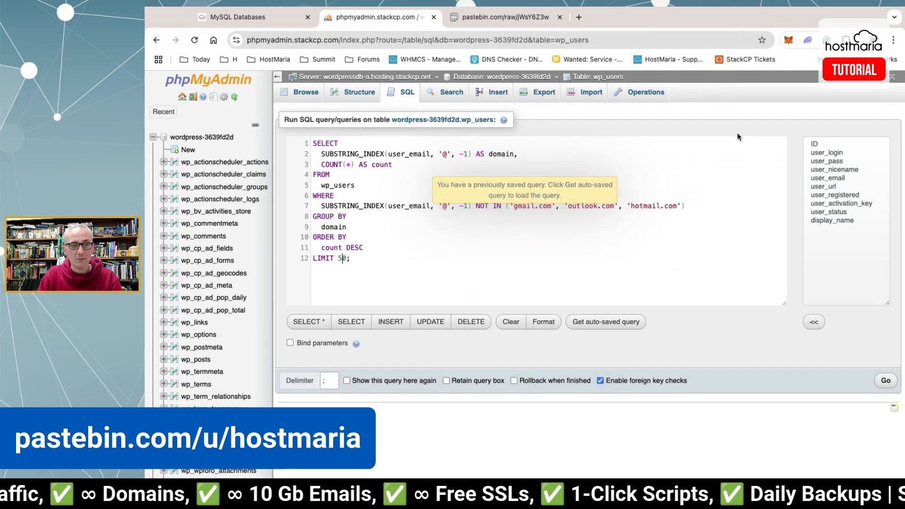
pyautogui.click(885, 381)
pyautogui.scroll(-12, 569, 238)
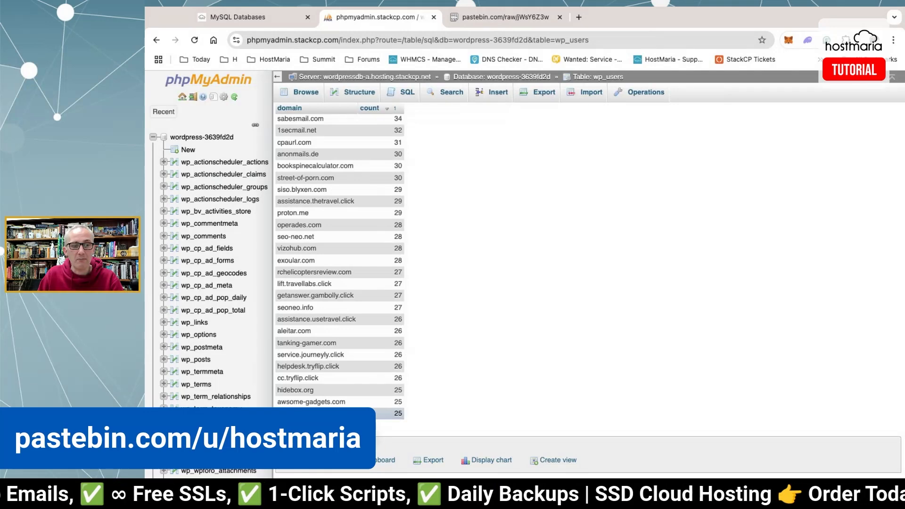
pyautogui.scroll(10, 341, 342)
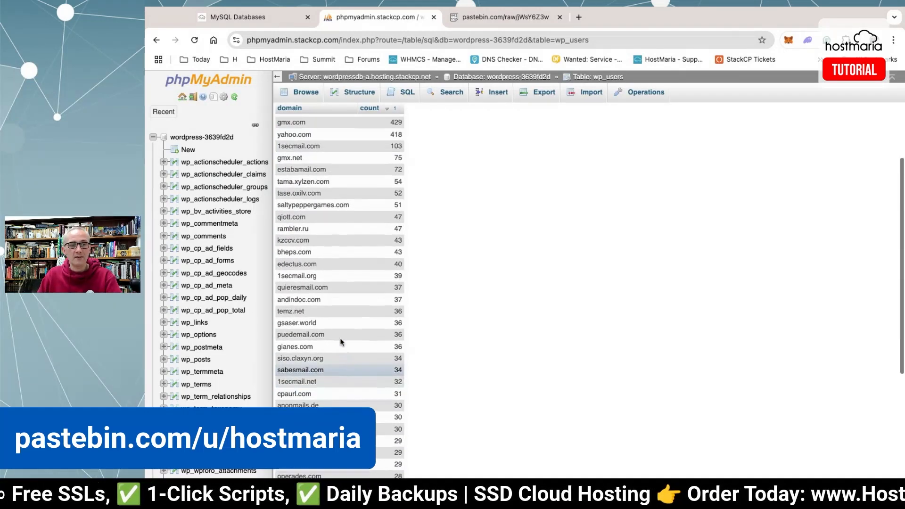
# Check the top domains in the results, and copy the step 4 SELECT query for tyypet.cn users from the Pastebin instructions.
pyautogui.scroll(4, 341, 342)
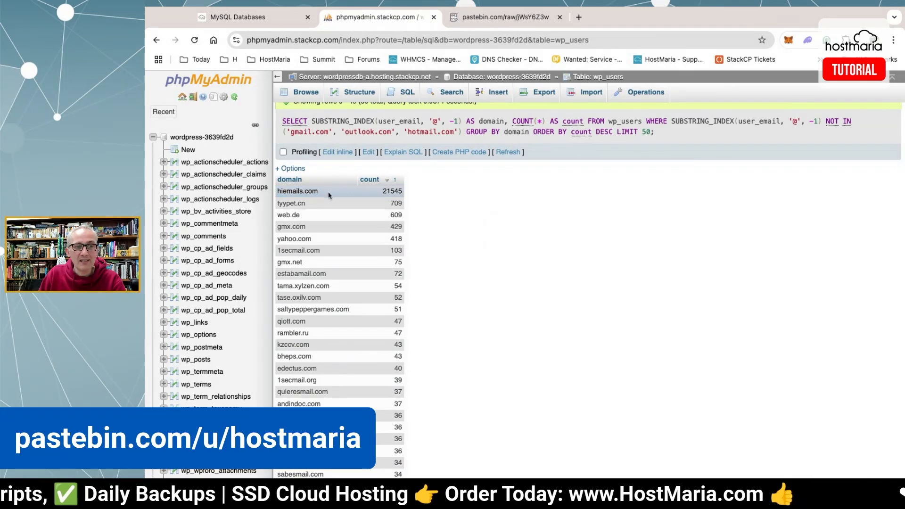
pyautogui.moveTo(277, 192); pyautogui.dragTo(320, 209)
pyautogui.click(321, 209)
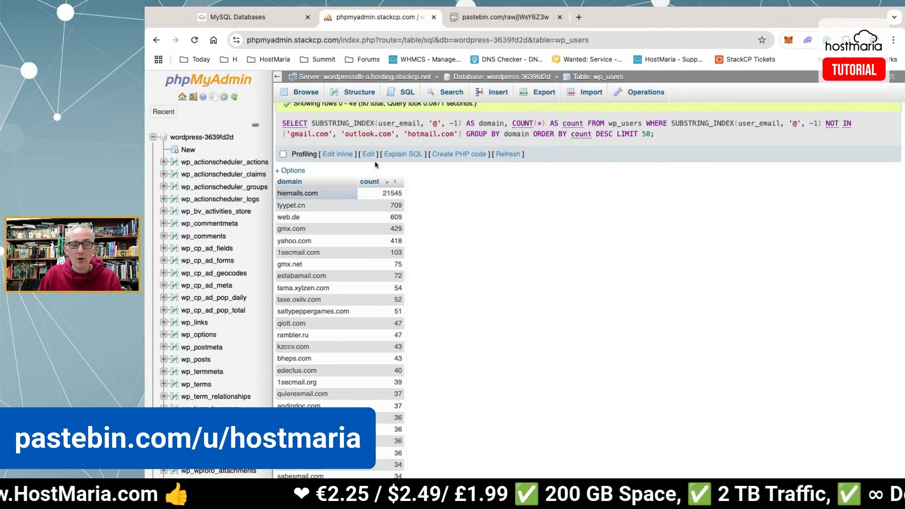
pyautogui.click(495, 18)
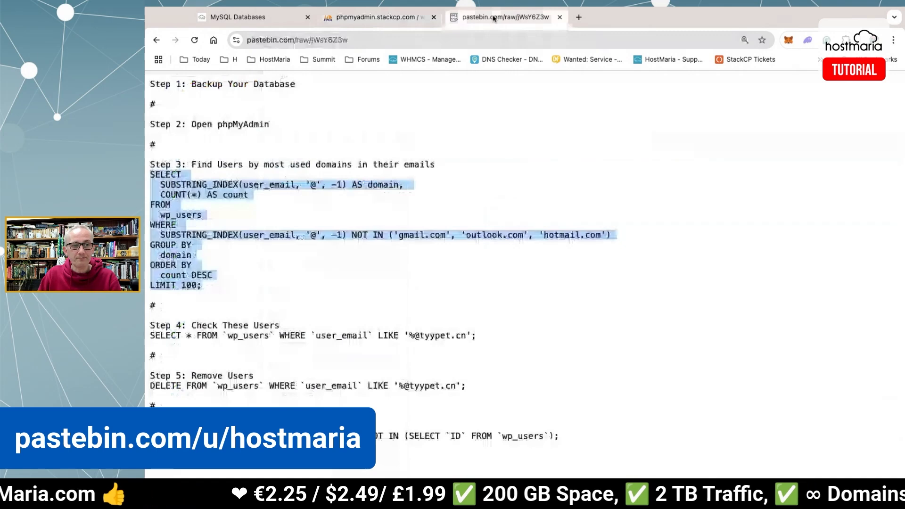
pyautogui.click(333, 185)
pyautogui.moveTo(459, 337); pyautogui.dragTo(405, 336)
pyautogui.click(433, 335)
pyautogui.tripleClick(478, 335)
pyautogui.press('super+c')
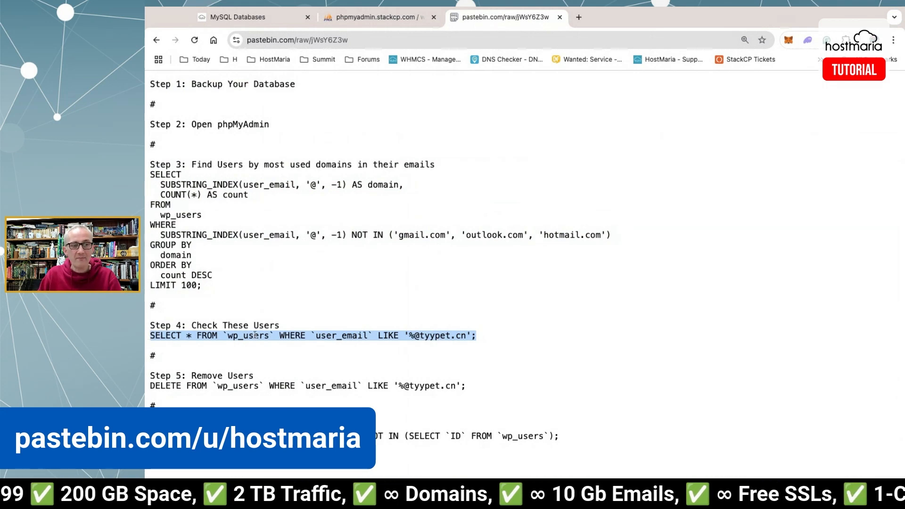
# Open a second SQL editor for wp_users in a new browser tab and replace its default query with the copied step 4 query.
pyautogui.click(376, 18)
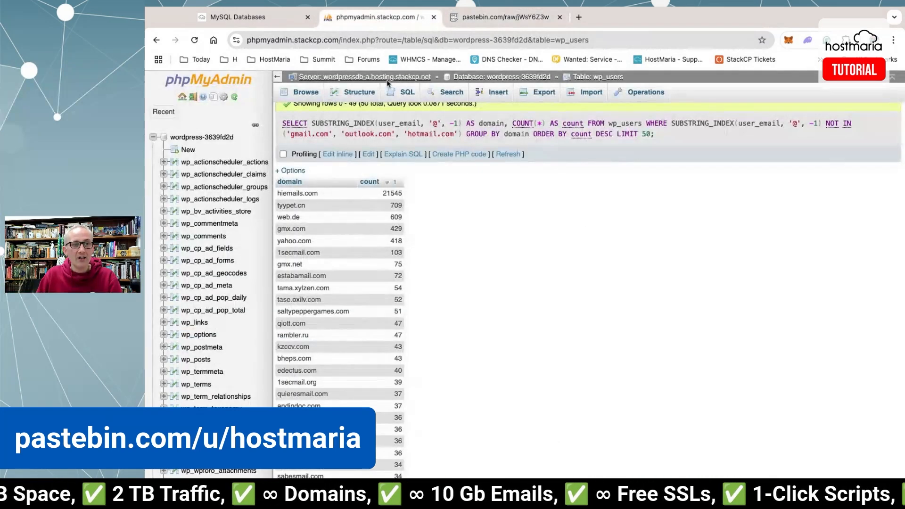
pyautogui.keyDown('super'); pyautogui.click(405, 94); pyautogui.keyUp('super')
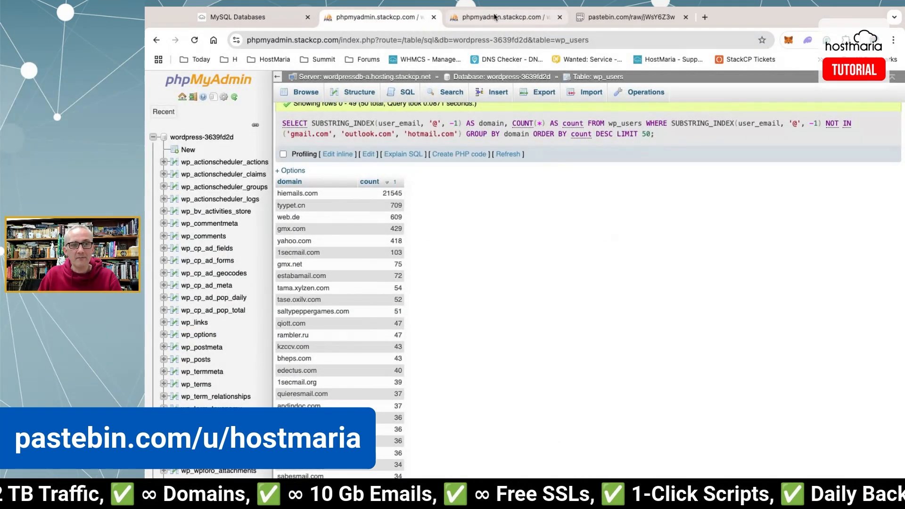
pyautogui.click(494, 16)
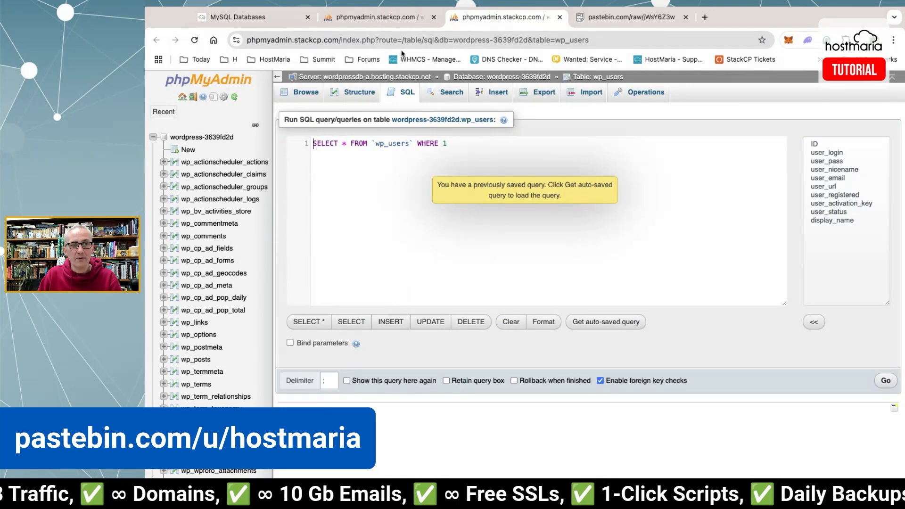
pyautogui.click(391, 17)
pyautogui.click(460, 18)
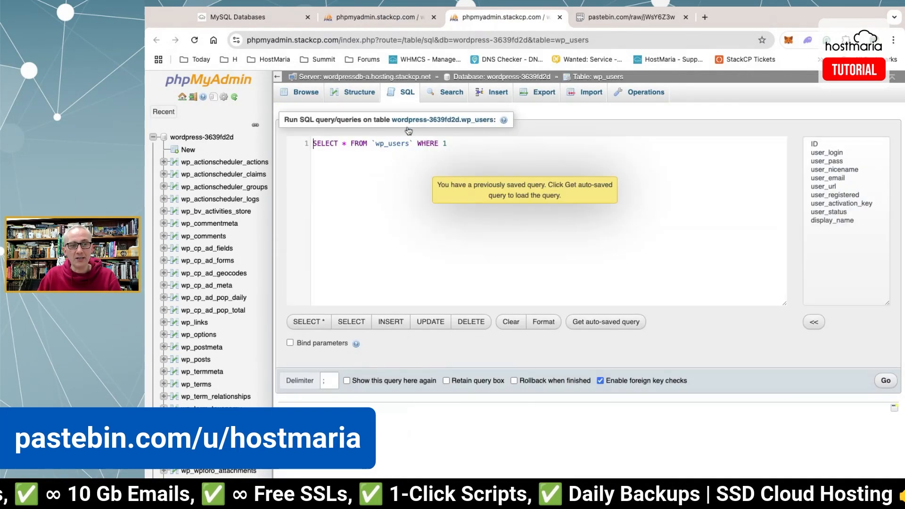
pyautogui.press('super+a')
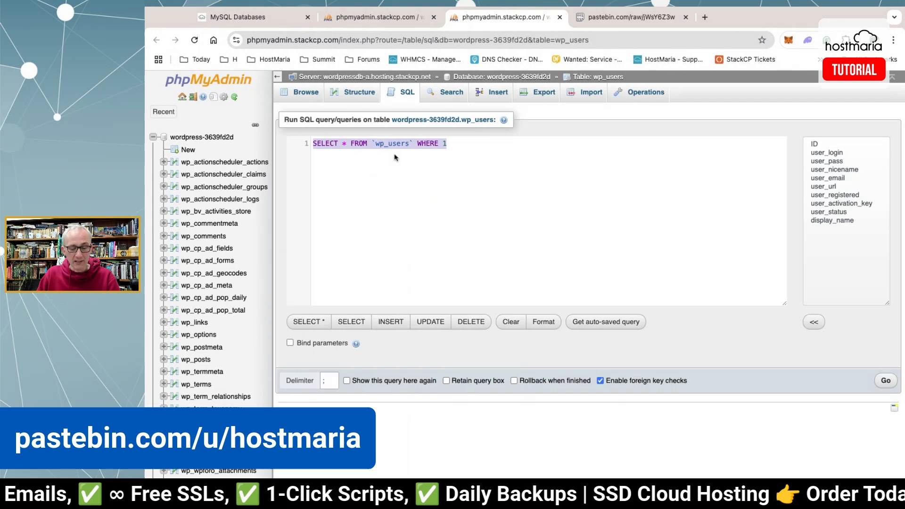
pyautogui.press('super+v')
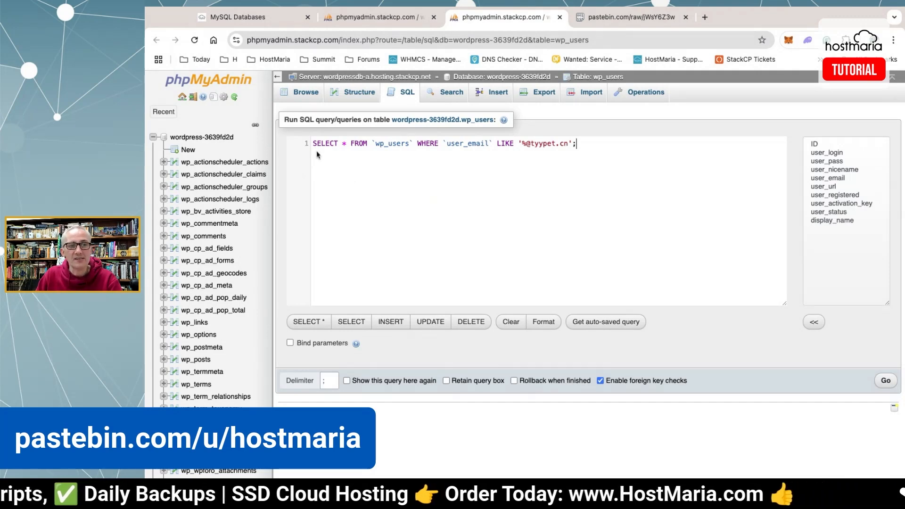
# Change the SELECT query's email pattern to '%tyypet.cn' and run the query on wp_users.
pyautogui.doubleClick(375, 143)
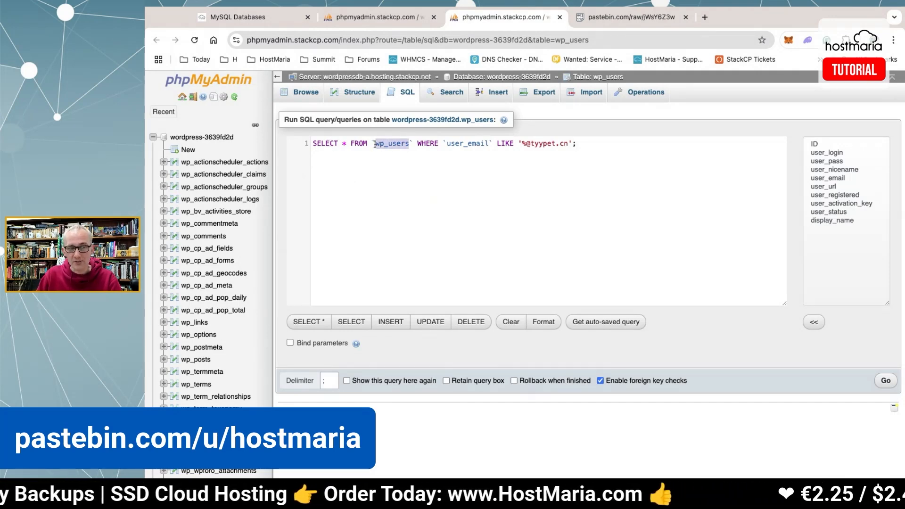
pyautogui.click(379, 144)
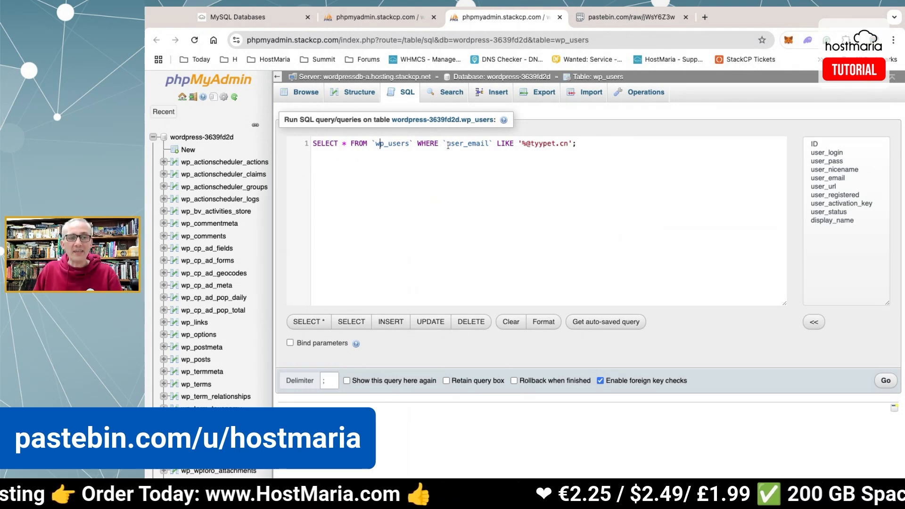
pyautogui.click(535, 144)
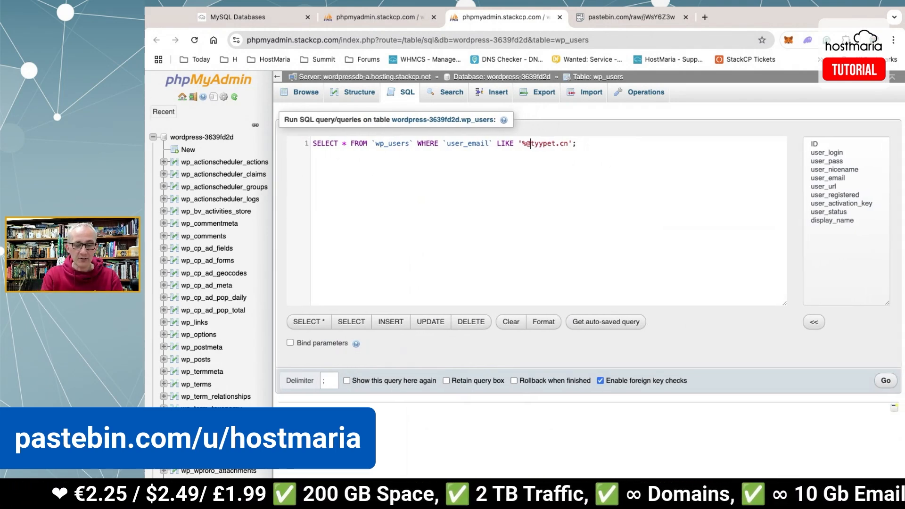
pyautogui.press('BackSpace')
pyautogui.write('%')
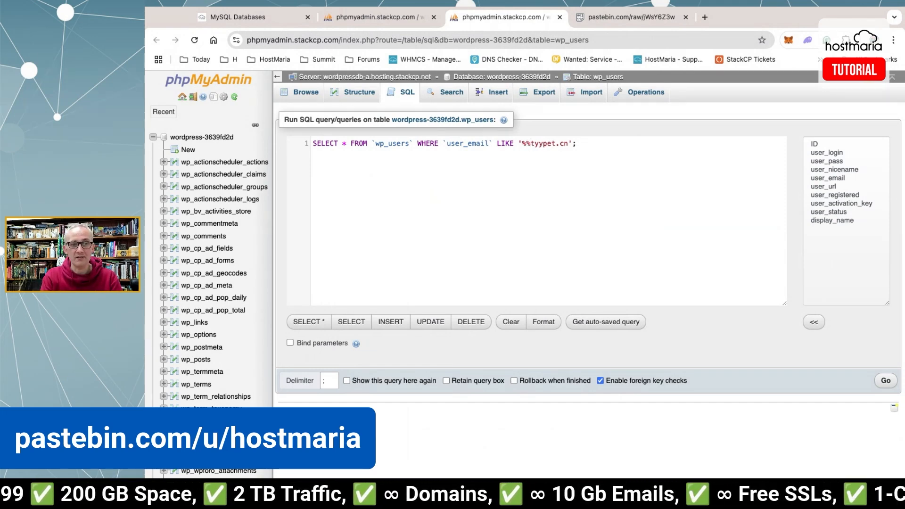
pyautogui.press('BackSpace')
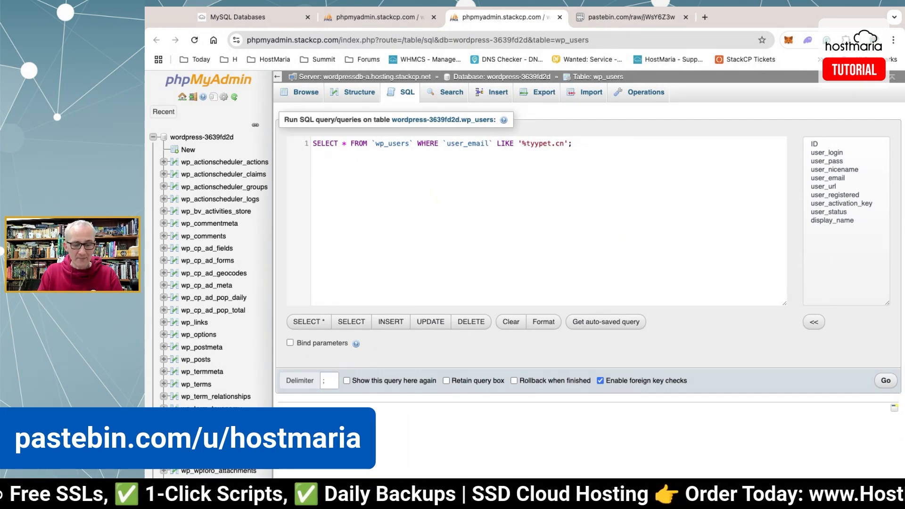
pyautogui.click(886, 380)
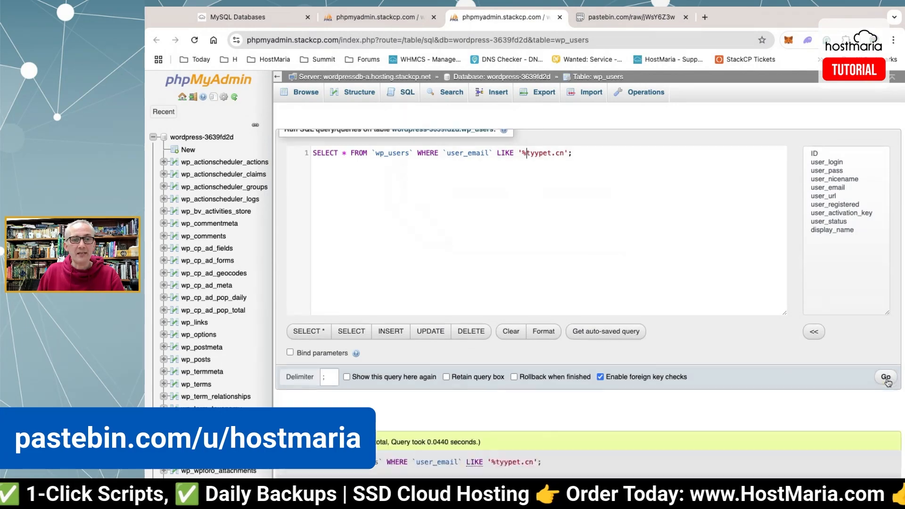
# Look through the returned tyypet.cn accounts, examining their logins, email addresses and URLs for signs of spam.
pyautogui.scroll(-3, 542, 235)
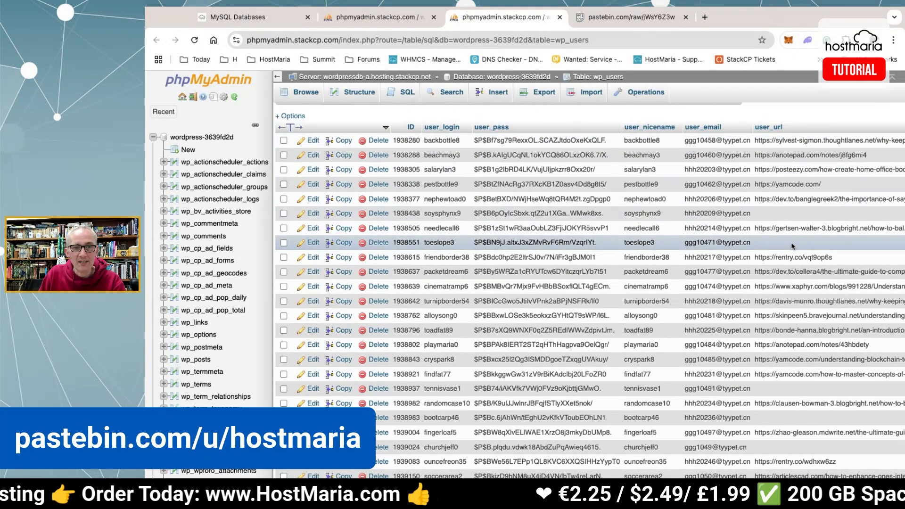
pyautogui.scroll(-5, 793, 245)
pyautogui.scroll(6, 792, 220)
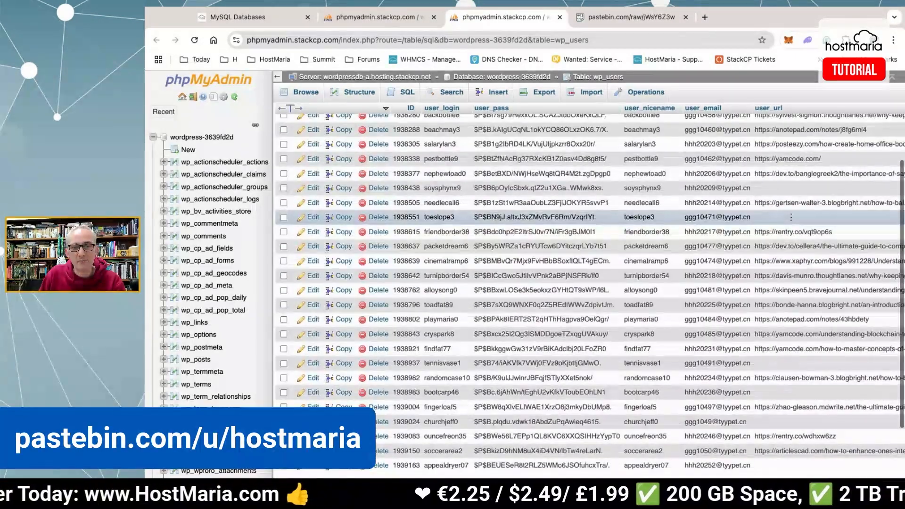
pyautogui.scroll(-3, 631, 217)
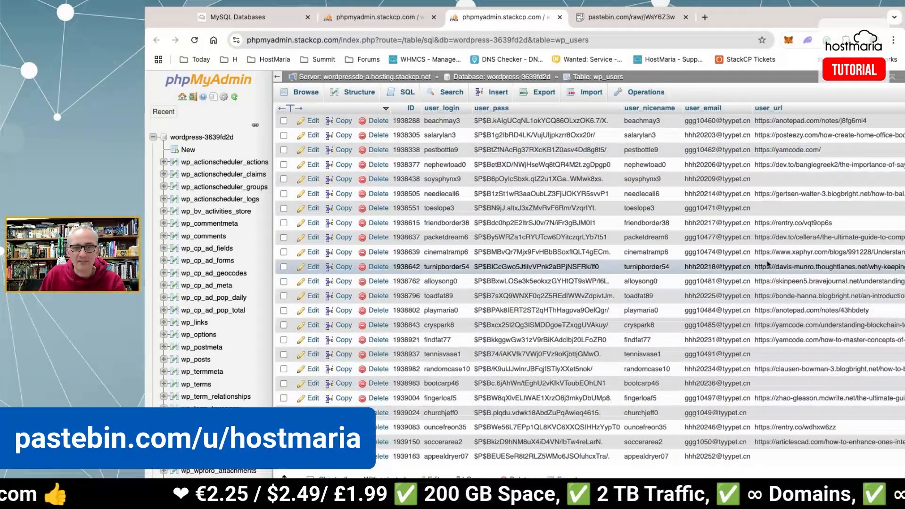
pyautogui.scroll(4, 754, 250)
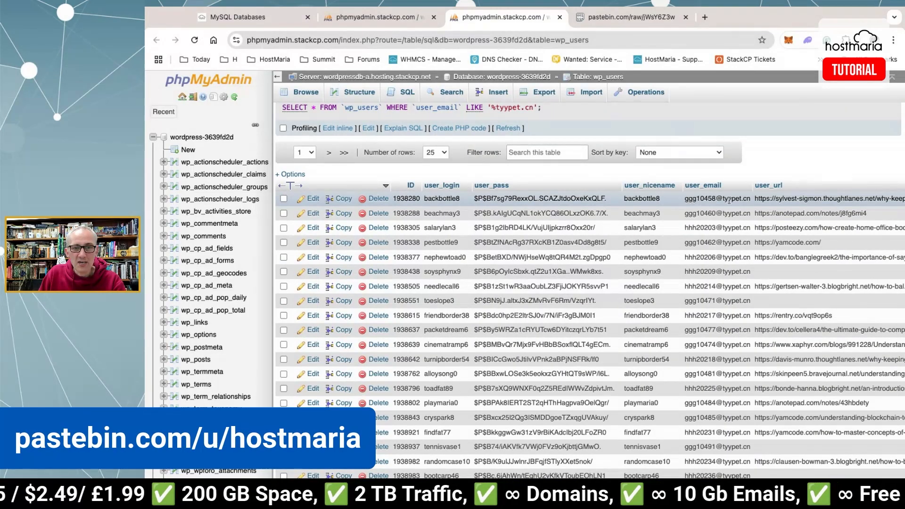
pyautogui.scroll(-3, 721, 227)
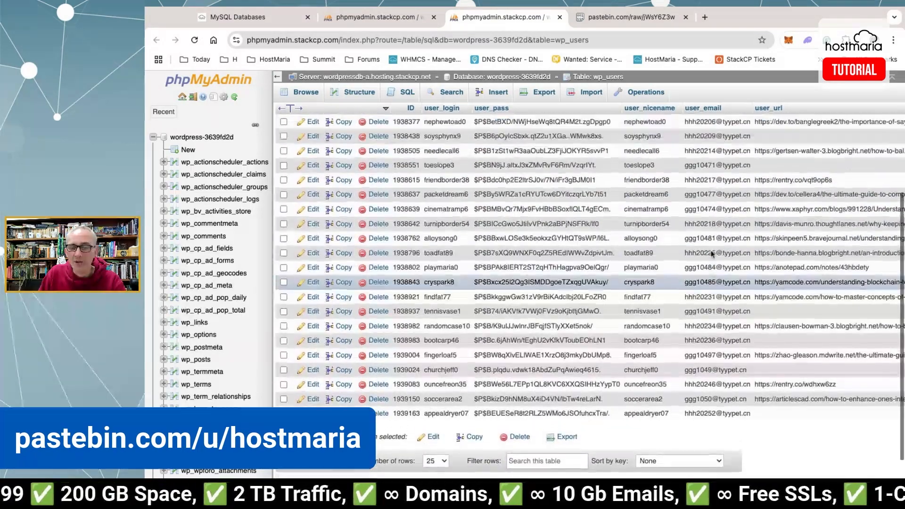
pyautogui.scroll(3, 711, 255)
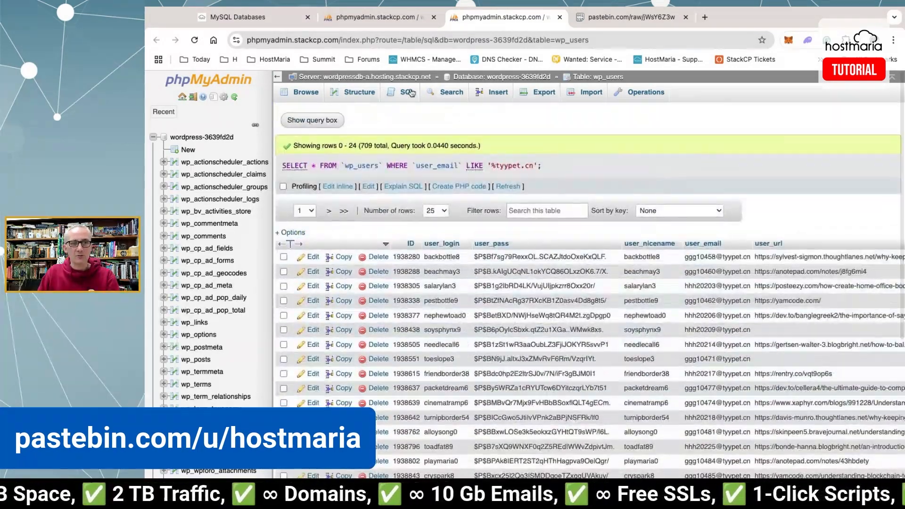
# Copy the step 5 DELETE query from the Pastebin instructions and paste it over the default query in the wp_users SQL editor.
pyautogui.click(408, 92)
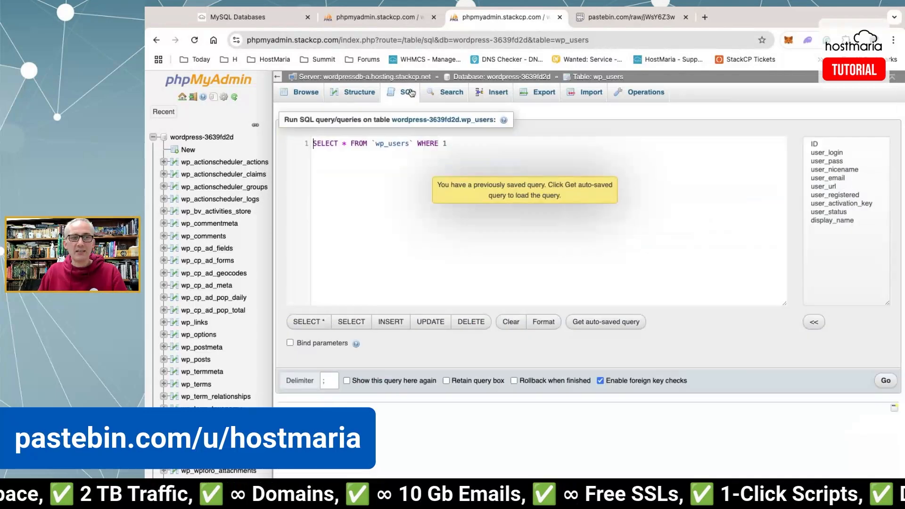
pyautogui.click(619, 23)
pyautogui.click(519, 139)
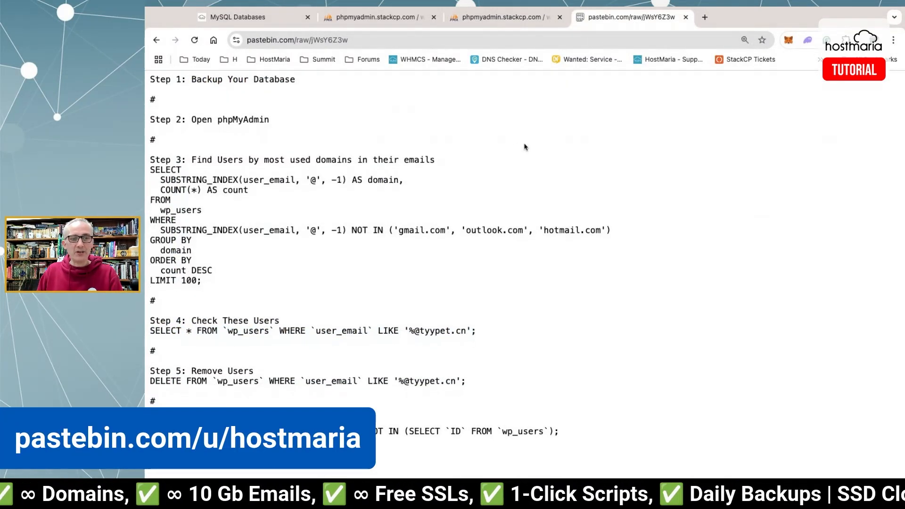
pyautogui.scroll(1, 518, 236)
pyautogui.tripleClick(474, 386)
pyautogui.press('super+c')
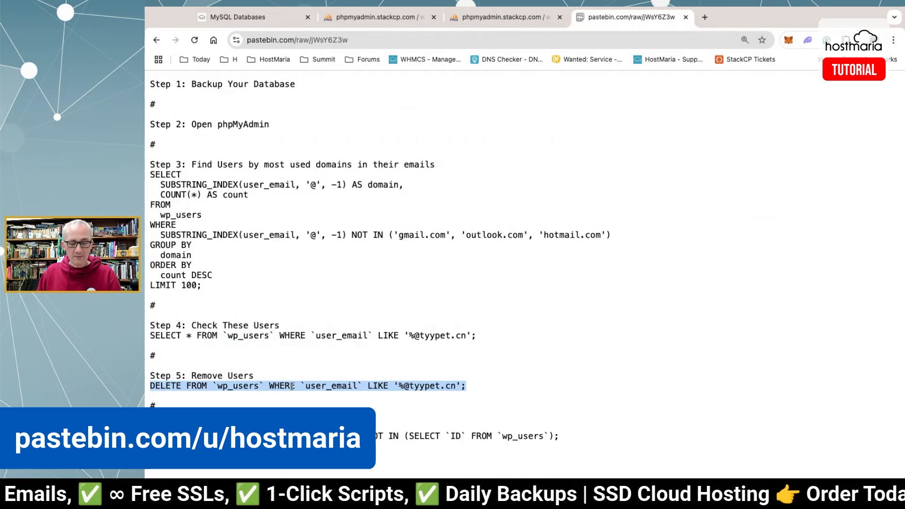
pyautogui.click(500, 17)
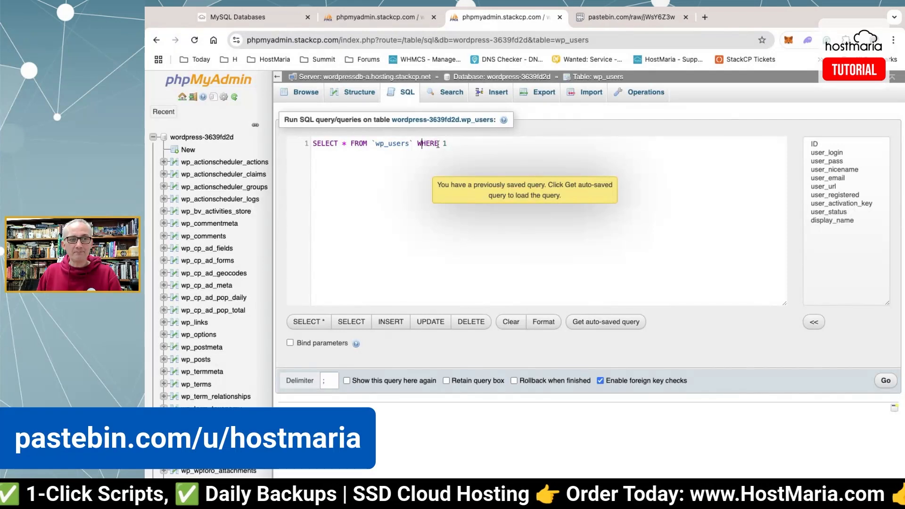
pyautogui.press('super+a')
pyautogui.press('super+v')
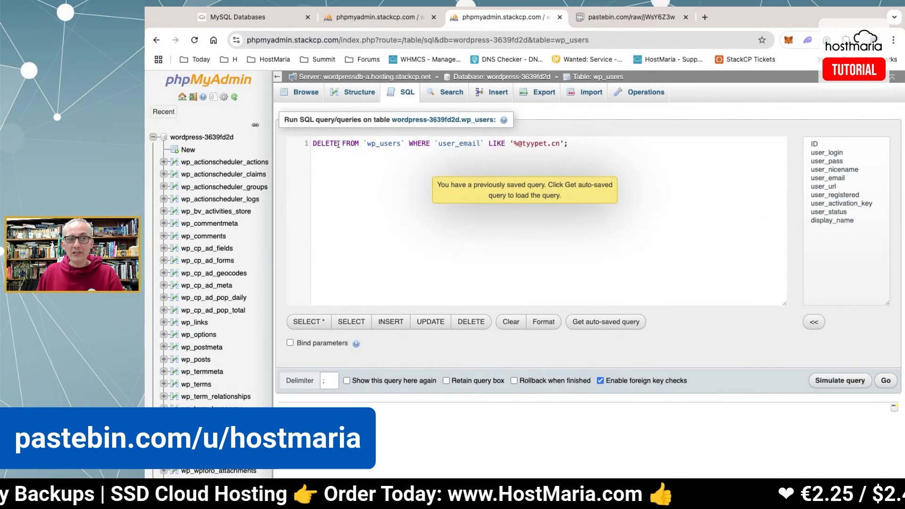
# Examine the table name, the user_email condition and the email domain pattern in the pasted DELETE query.
pyautogui.moveTo(364, 143); pyautogui.dragTo(427, 143)
pyautogui.click(407, 143)
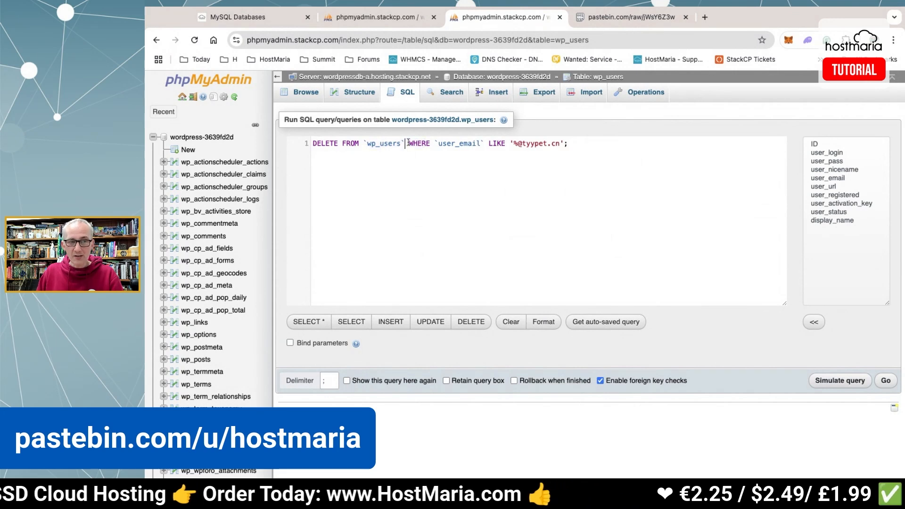
pyautogui.doubleClick(399, 144)
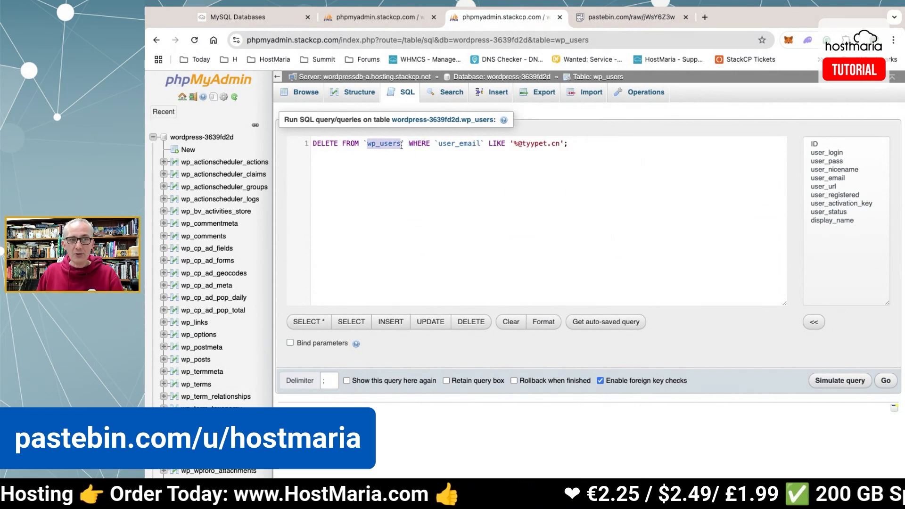
pyautogui.click(372, 144)
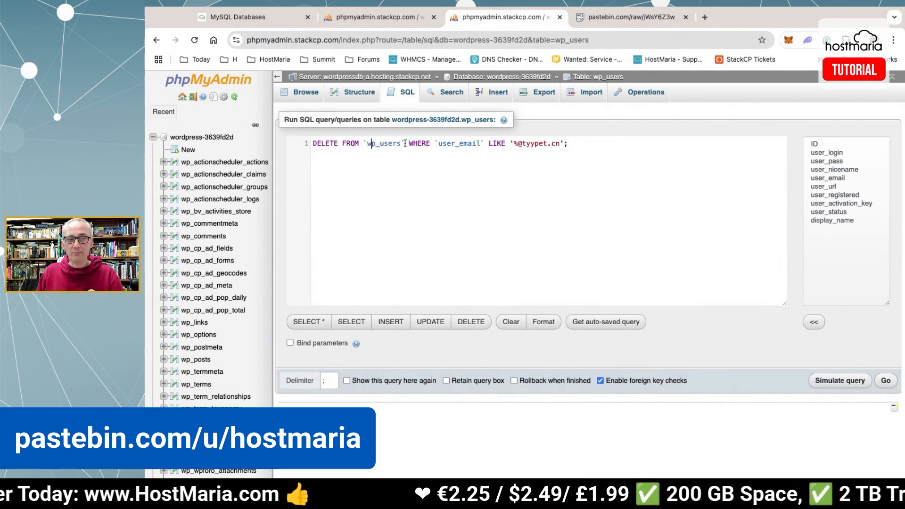
pyautogui.doubleClick(440, 144)
pyautogui.click(521, 143)
pyautogui.hotkey('shift', 'Right')
pyautogui.hotkey('shift', 'Right')
pyautogui.hotkey('shift', 'Right')
pyautogui.hotkey('shift', 'Right')
pyautogui.hotkey('shift', 'Right')
pyautogui.hotkey('shift', 'Right')
pyautogui.hotkey('shift', 'Right')
pyautogui.hotkey('shift', 'Right')
pyautogui.hotkey('shift', 'Right')
pyautogui.hotkey('shift', 'Right')
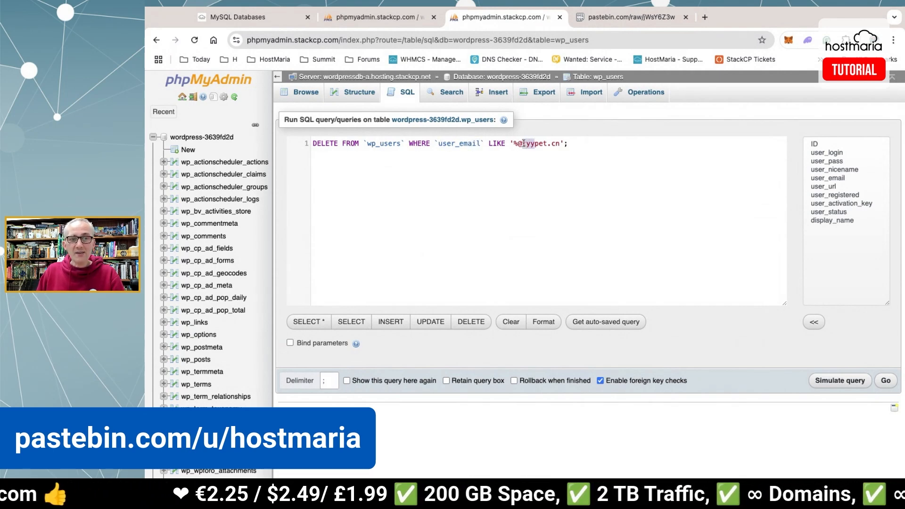
pyautogui.hotkey('shift', 'Left')
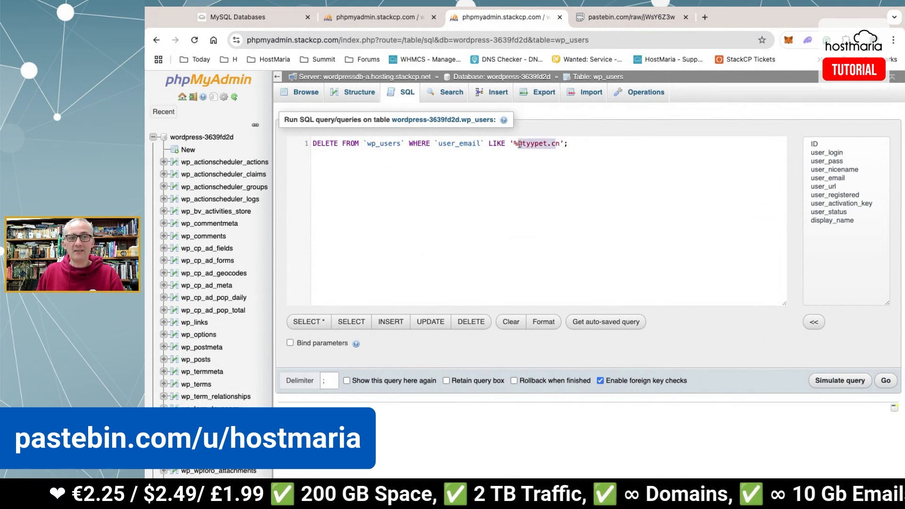
pyautogui.click(619, 146)
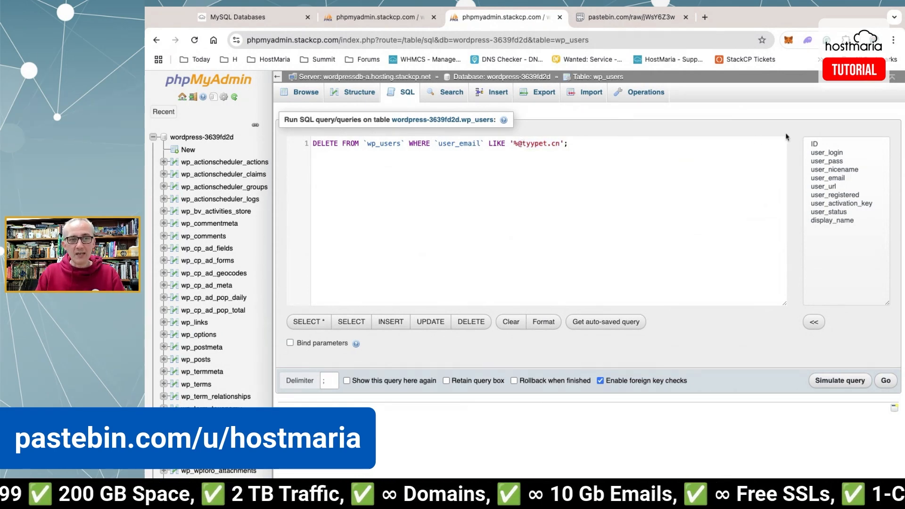
pyautogui.write('.')
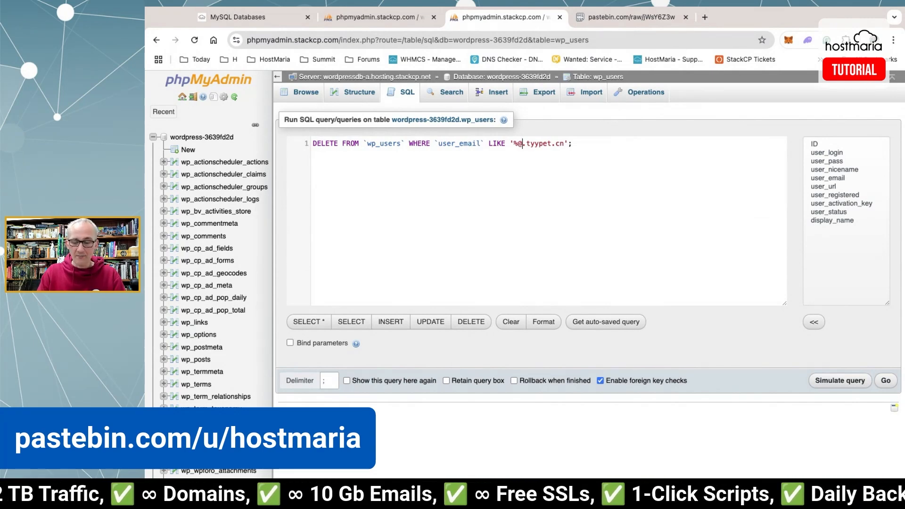
pyautogui.write('v1')
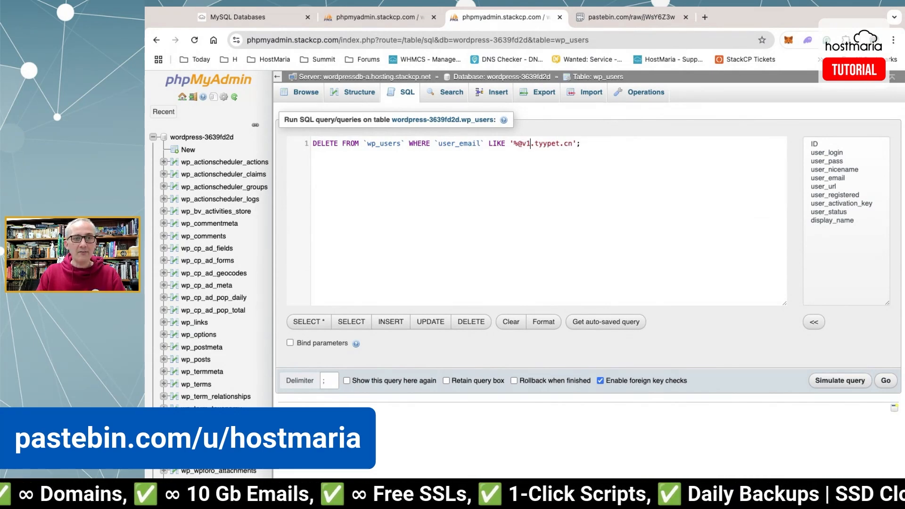
pyautogui.press('BackSpace')
pyautogui.write('33')
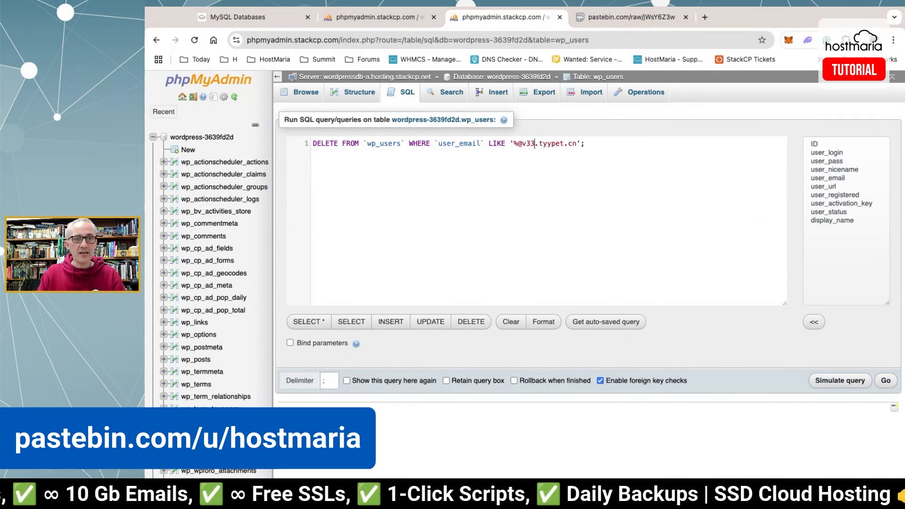
pyautogui.hotkey('shift', 'Left')
pyautogui.hotkey('shift', 'Left')
pyautogui.hotkey('shift', 'Left')
pyautogui.write('t545')
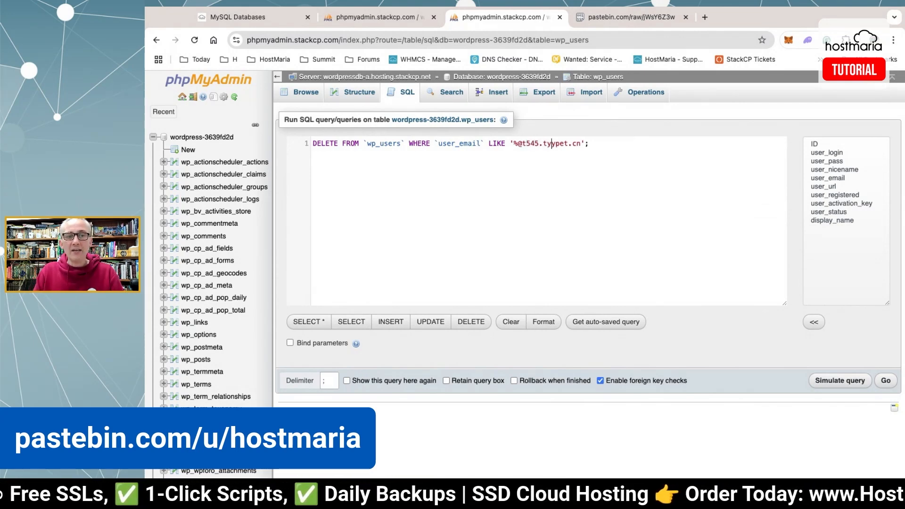
# Look through the domain count results for spam domains with subdomains, such as getanswer.gambolly.click and helpdesk.tryflip.click.
pyautogui.click(380, 18)
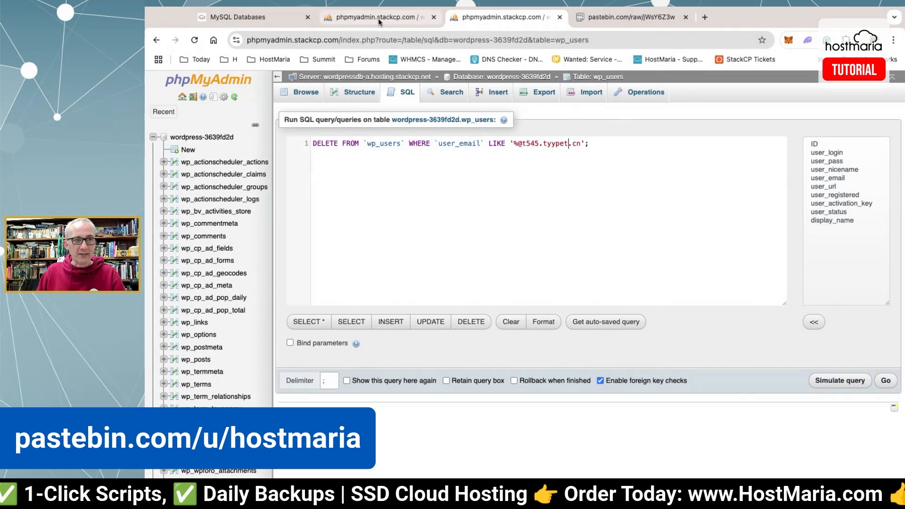
pyautogui.scroll(-10, 398, 242)
pyautogui.scroll(-5, 398, 241)
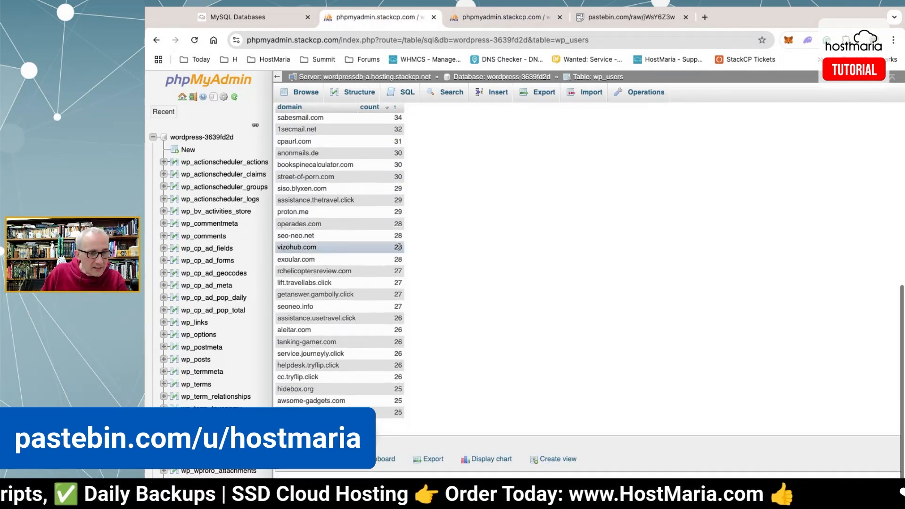
pyautogui.moveTo(365, 298); pyautogui.dragTo(311, 297)
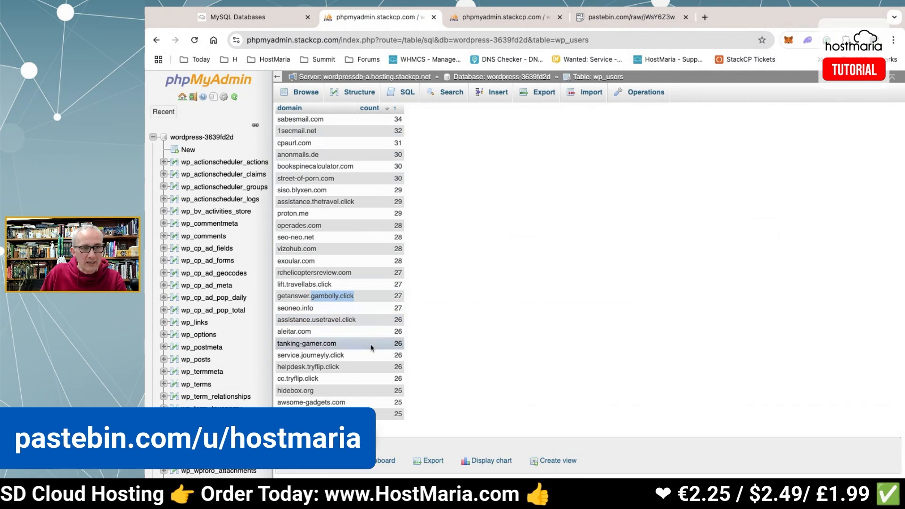
pyautogui.doubleClick(292, 296)
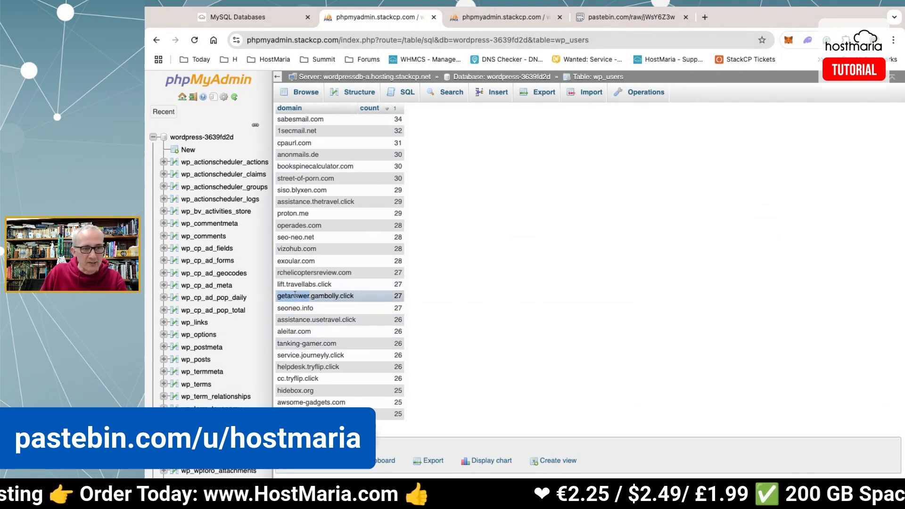
pyautogui.tripleClick(350, 367)
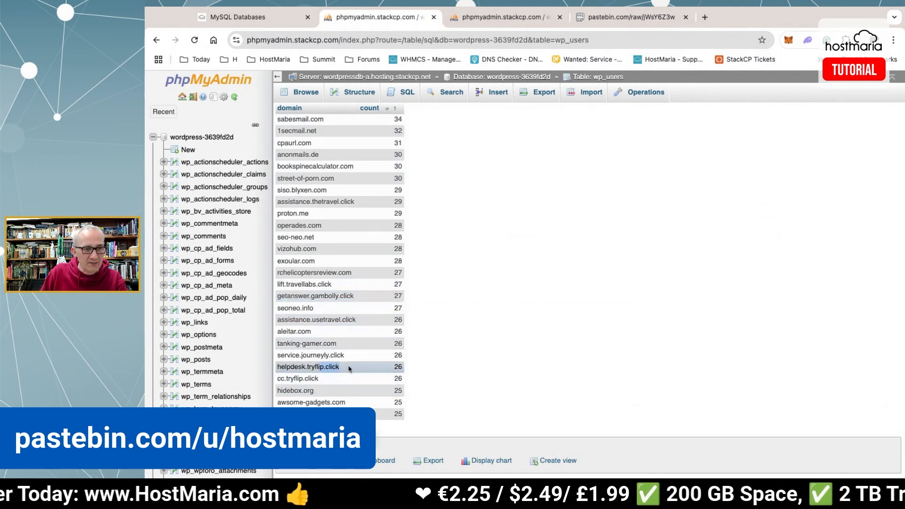
pyautogui.doubleClick(289, 367)
# Change the DELETE query's email pattern to '%tyypet.cn' and run it on wp_users.
pyautogui.click(509, 17)
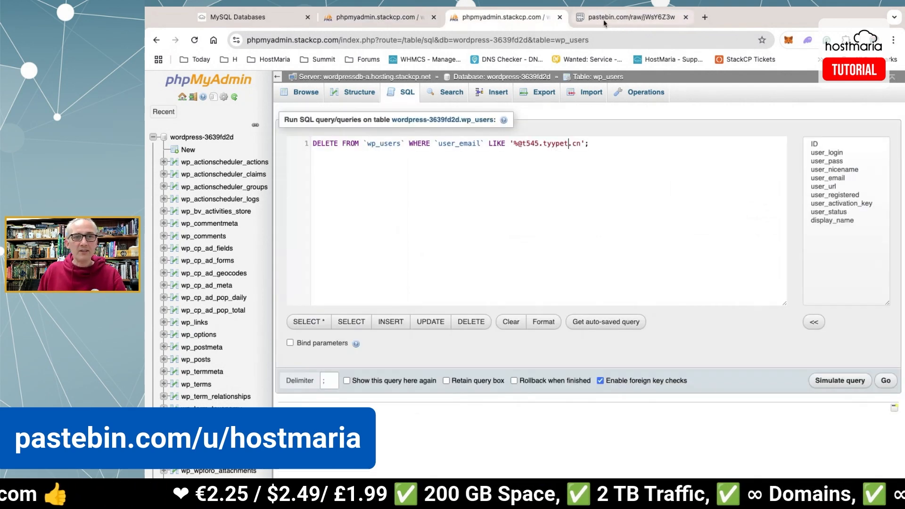
pyautogui.click(627, 17)
pyautogui.click(519, 17)
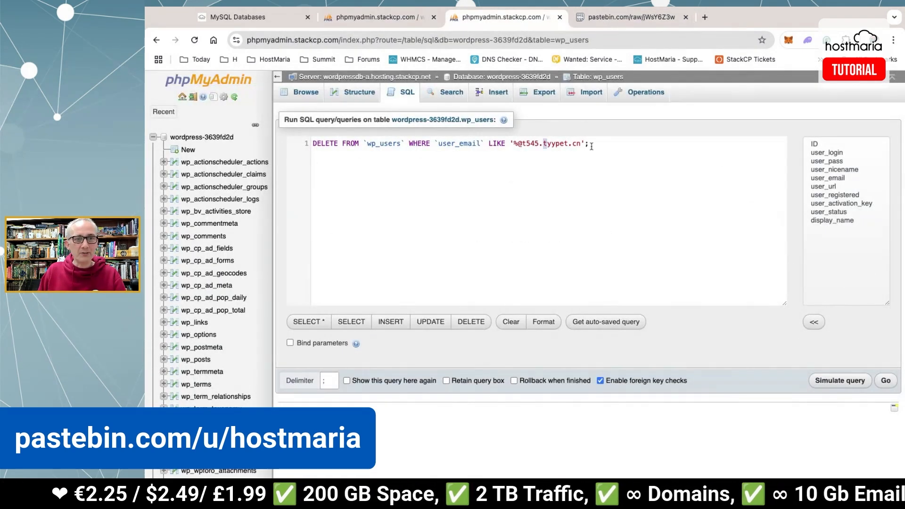
pyautogui.press('BackSpace')
pyautogui.press('BackSpace')
pyautogui.press('BackSpace')
pyautogui.press('BackSpace')
pyautogui.press('BackSpace')
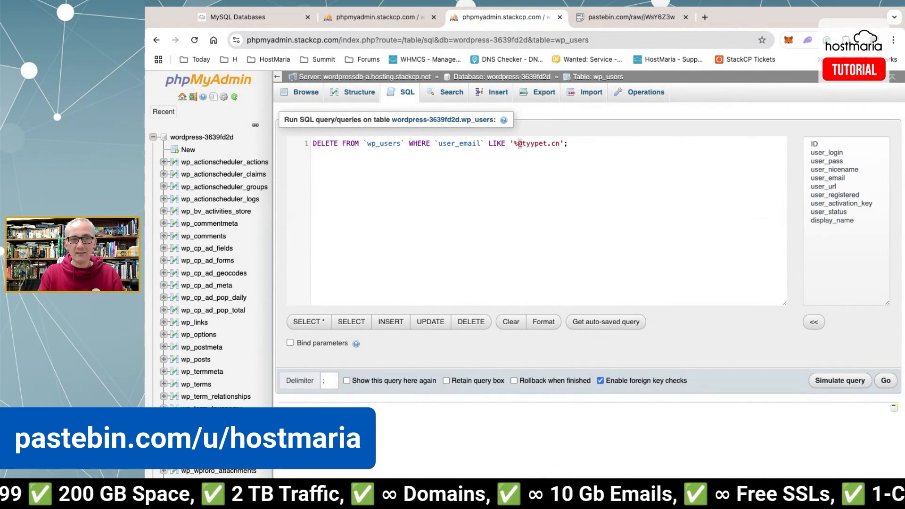
pyautogui.press('Delete')
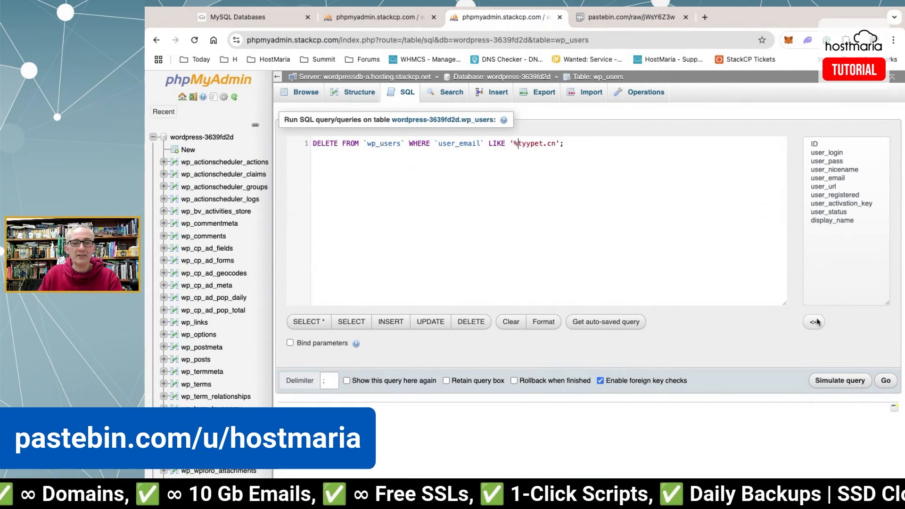
pyautogui.click(885, 382)
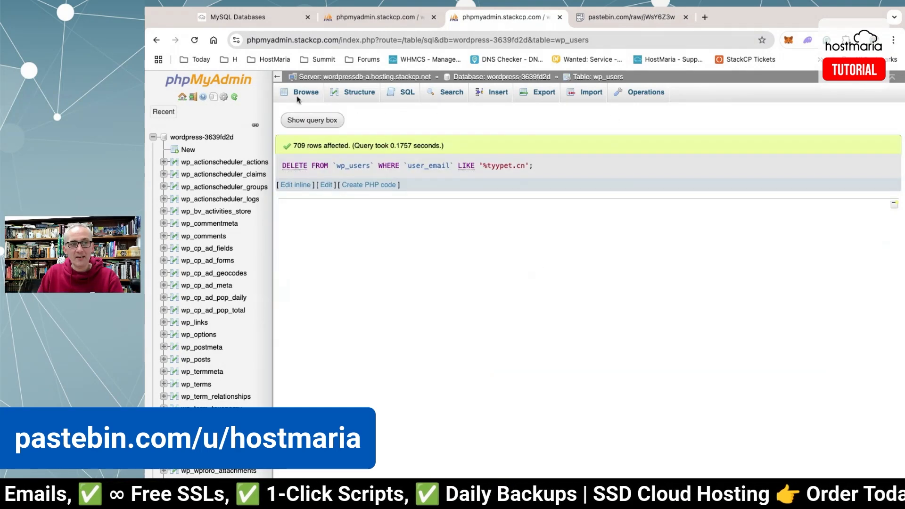
# Check how many rows the deletion affected and examine the hiemails.com entry in the domain count results.
pyautogui.doubleClick(299, 145)
pyautogui.click(339, 145)
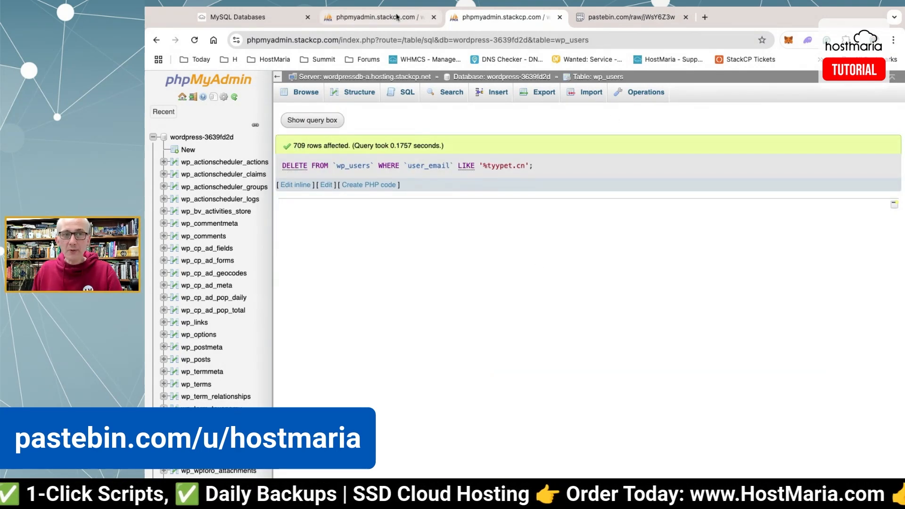
pyautogui.click(396, 18)
pyautogui.scroll(10, 490, 179)
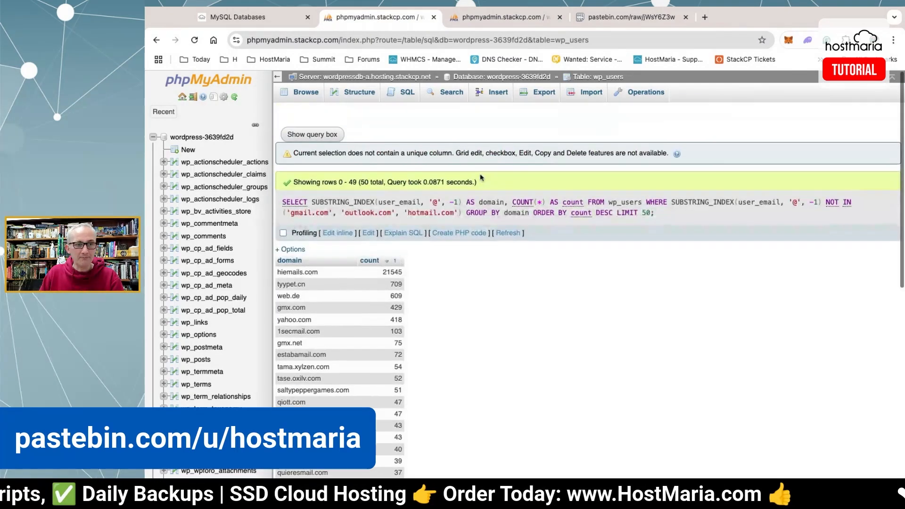
pyautogui.scroll(-2, 481, 189)
pyautogui.doubleClick(325, 209)
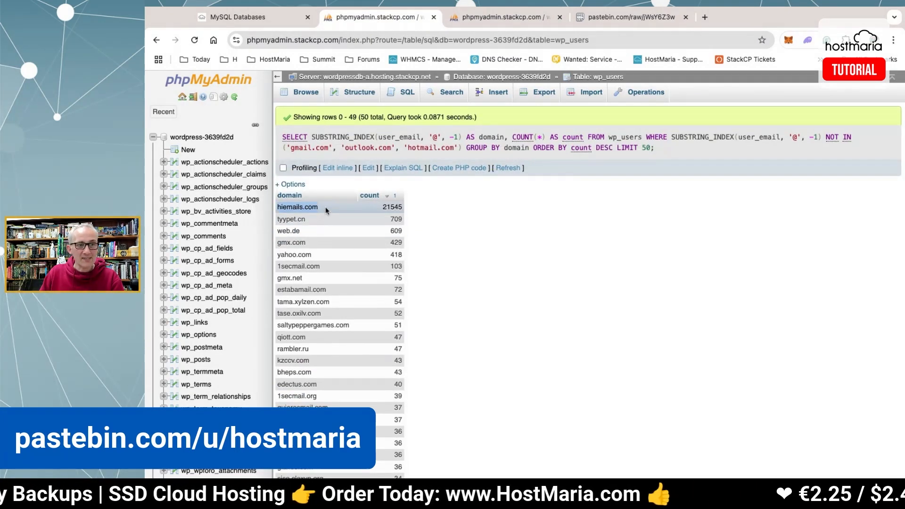
pyautogui.click(325, 210)
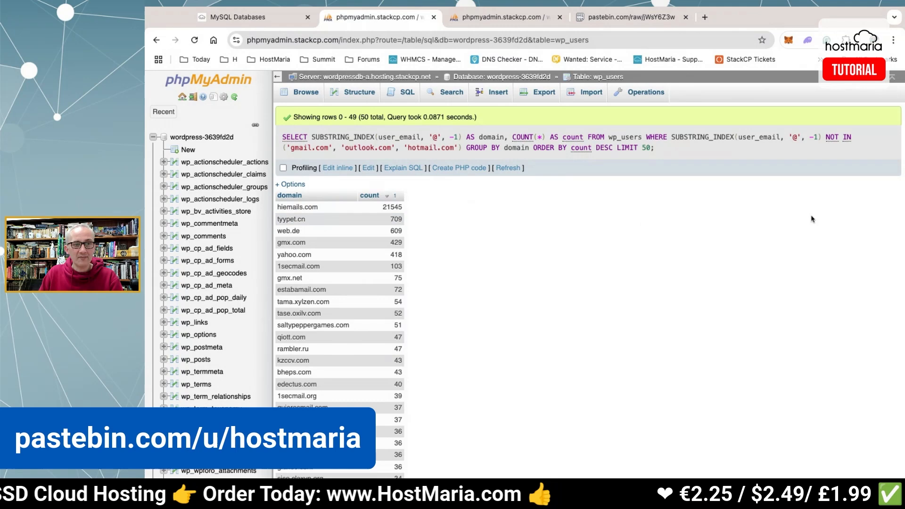
# Copy the step 4 SELECT query from the Pastebin instructions and paste it over the default query in the wp_users SQL editor.
pyautogui.click(630, 18)
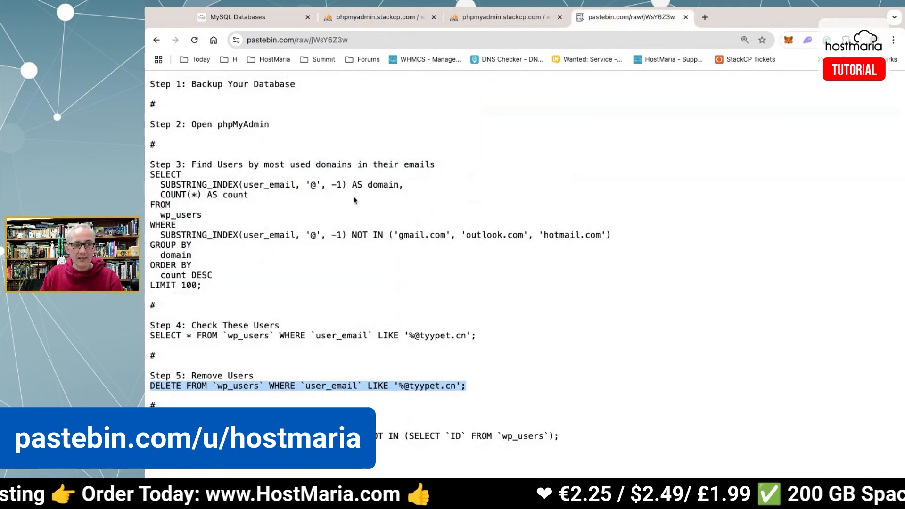
pyautogui.click(328, 323)
pyautogui.moveTo(509, 335); pyautogui.dragTo(155, 336)
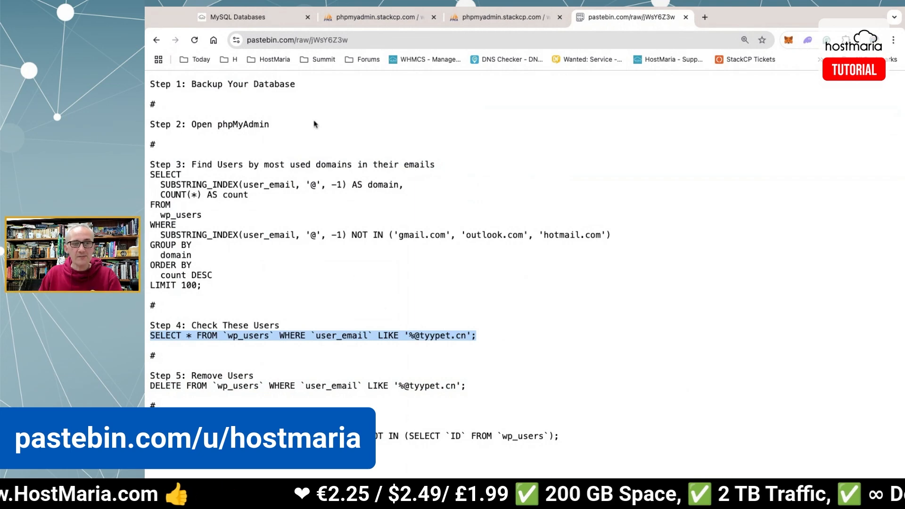
pyautogui.click(501, 17)
pyautogui.click(405, 93)
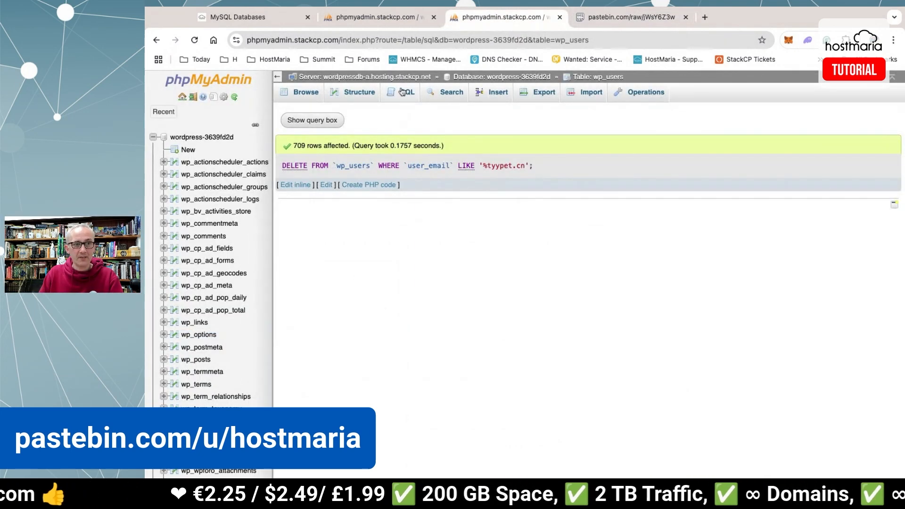
pyautogui.hotkey('ctrl', 'a')
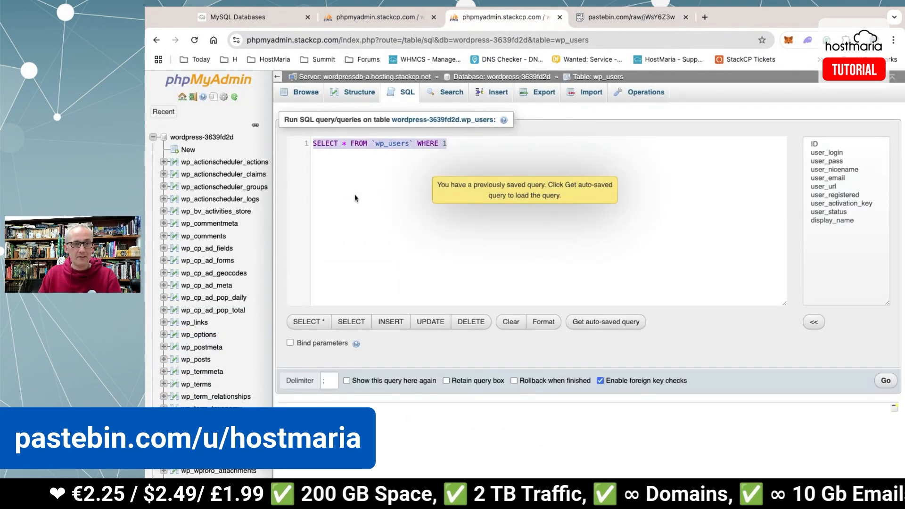
pyautogui.write('SELECT * FROM `wp_users` WHERE `user_email` LIKE "%phygen.ro%"')
# Replace tyypet.cn in the SELECT query with hiemails.com copied from the domain count results, and run the query.
pyautogui.click(399, 14)
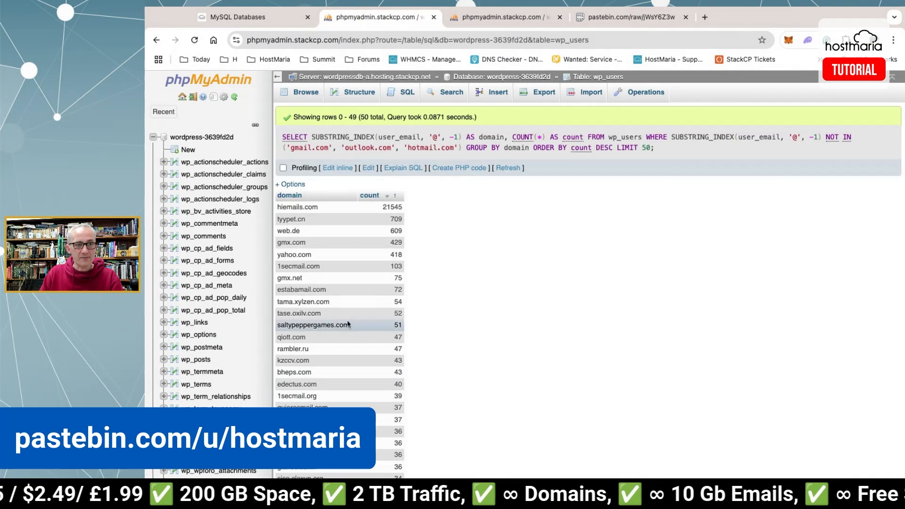
pyautogui.moveTo(319, 208); pyautogui.dragTo(277, 207)
pyautogui.hotkey('ctrl', 'c')
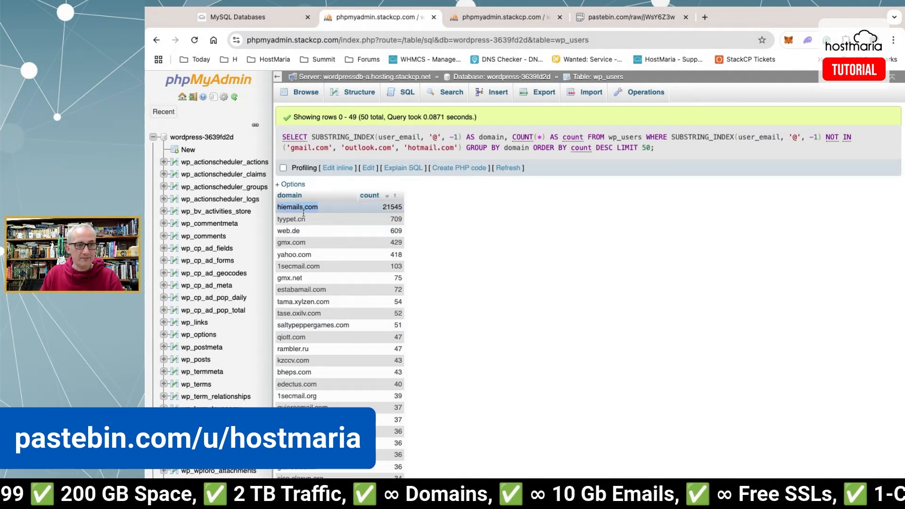
pyautogui.click(493, 17)
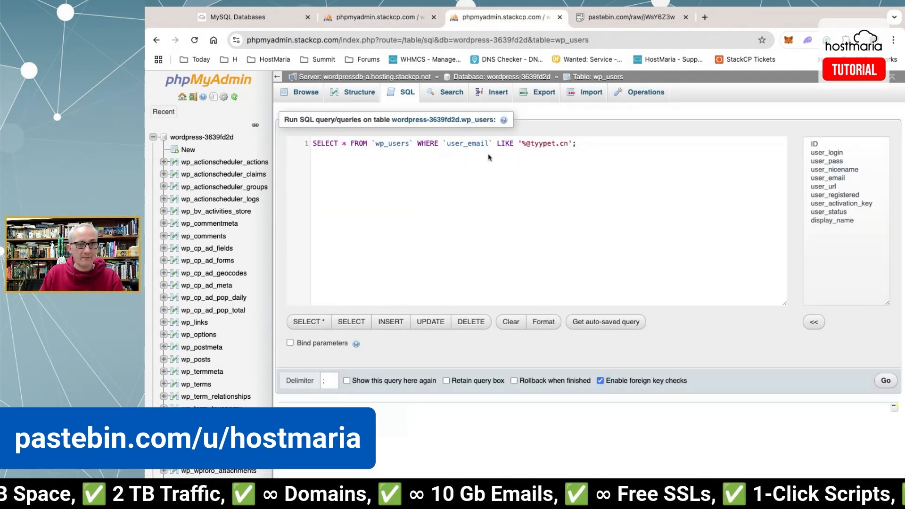
pyautogui.moveTo(521, 144); pyautogui.dragTo(567, 144)
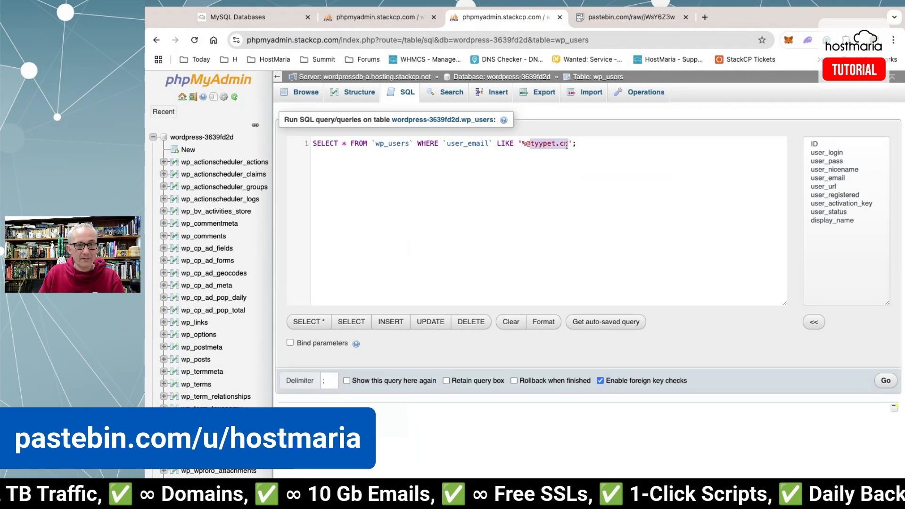
pyautogui.hotkey('ctrl', 'v')
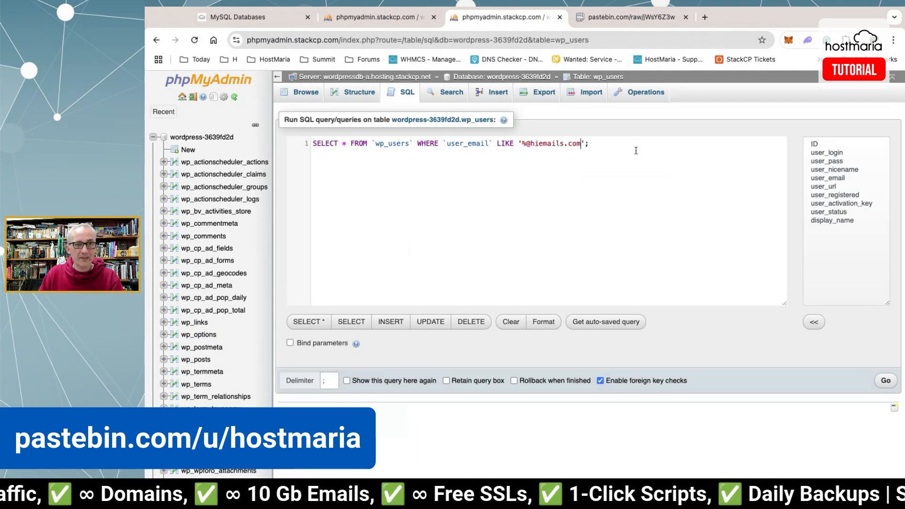
pyautogui.click(887, 387)
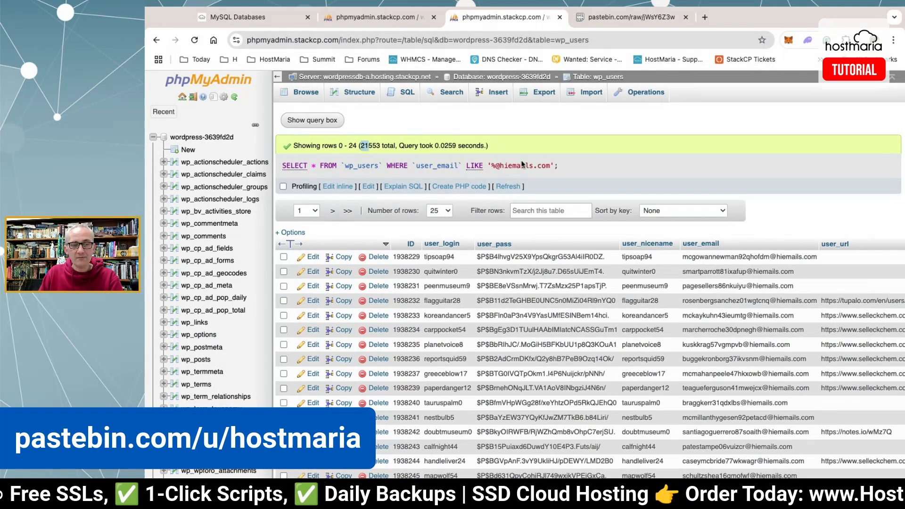
# Look through the returned hiemails.com accounts, checking their logins, email addresses and URLs for signs of spam.
pyautogui.scroll(-3, 522, 164)
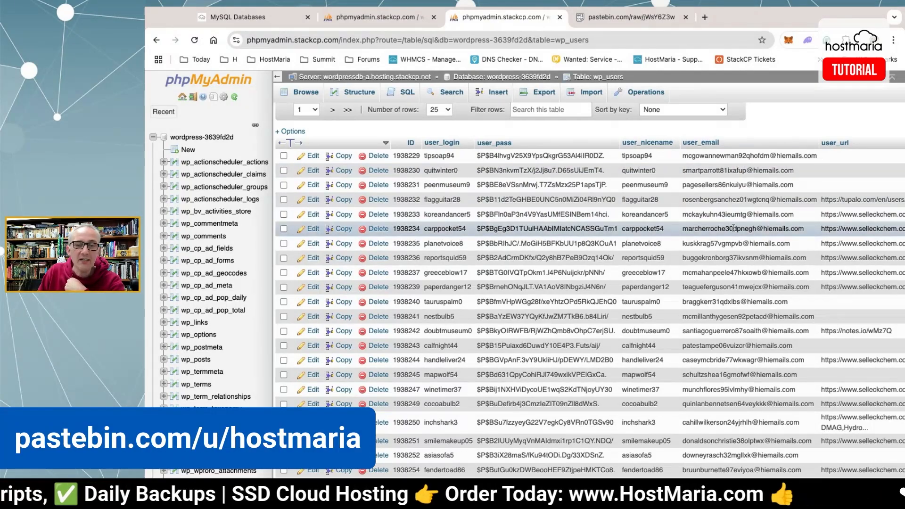
pyautogui.scroll(-4, 737, 231)
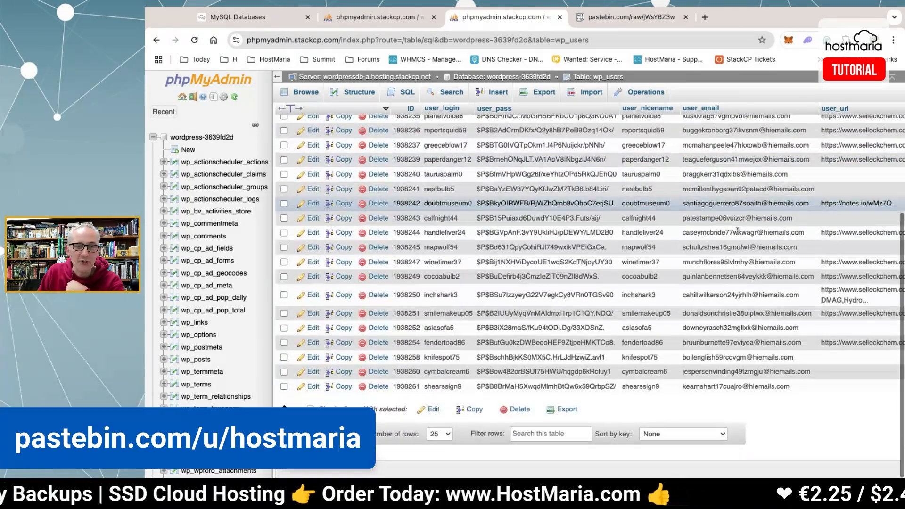
pyautogui.scroll(3, 737, 231)
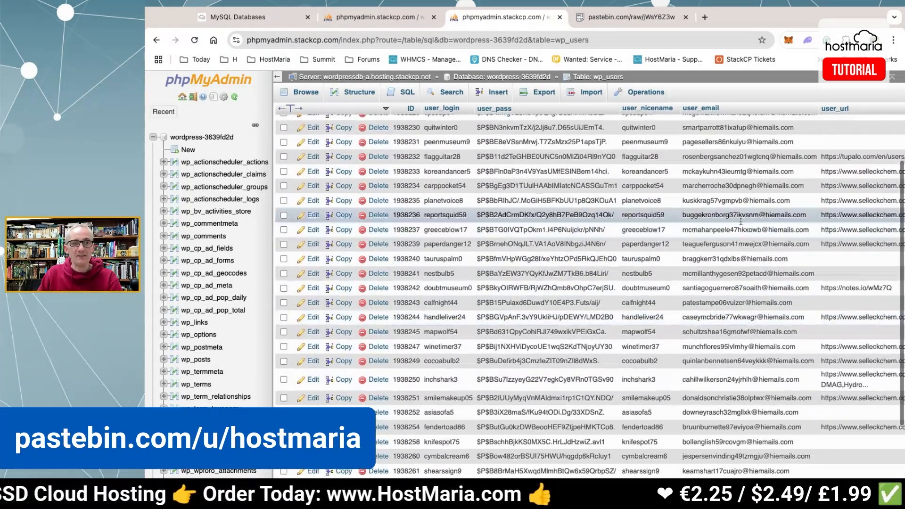
pyautogui.scroll(5, 734, 245)
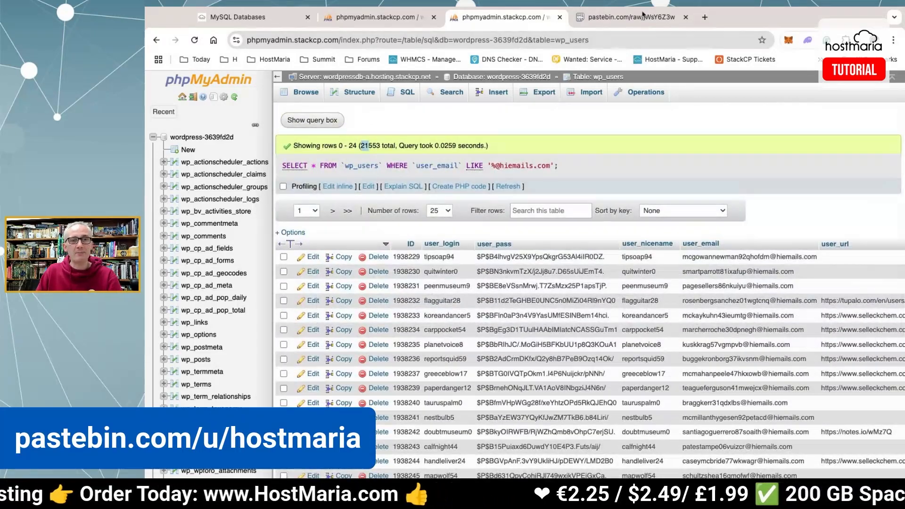
# Copy the step 5 DELETE query from the Pastebin instructions and paste it over the default query in the wp_users SQL editor.
pyautogui.click(632, 18)
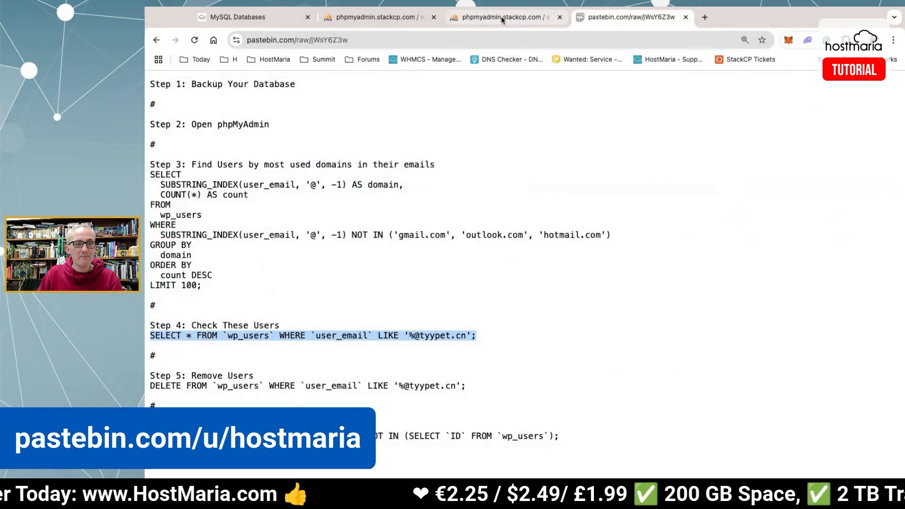
pyautogui.click(403, 291)
pyautogui.moveTo(465, 384); pyautogui.dragTo(149, 385)
pyautogui.hotkey('ctrl', 'c')
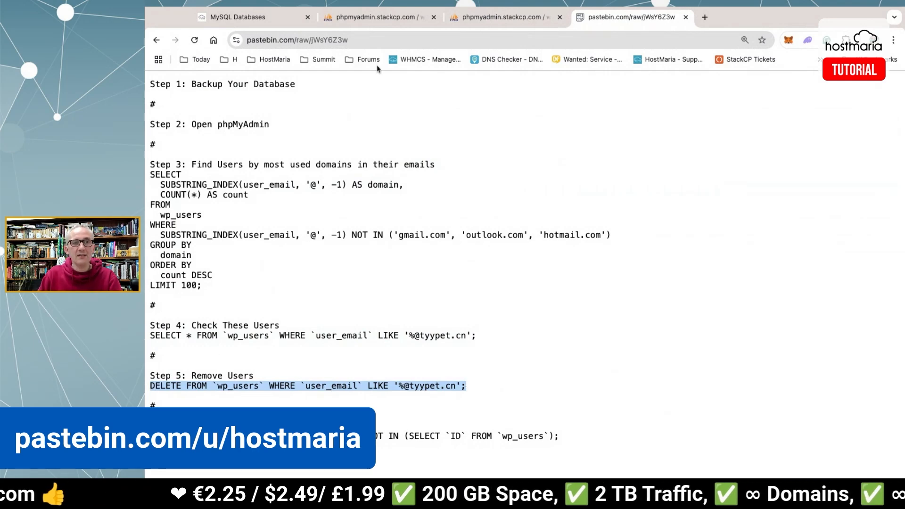
pyautogui.click(502, 17)
pyautogui.click(402, 94)
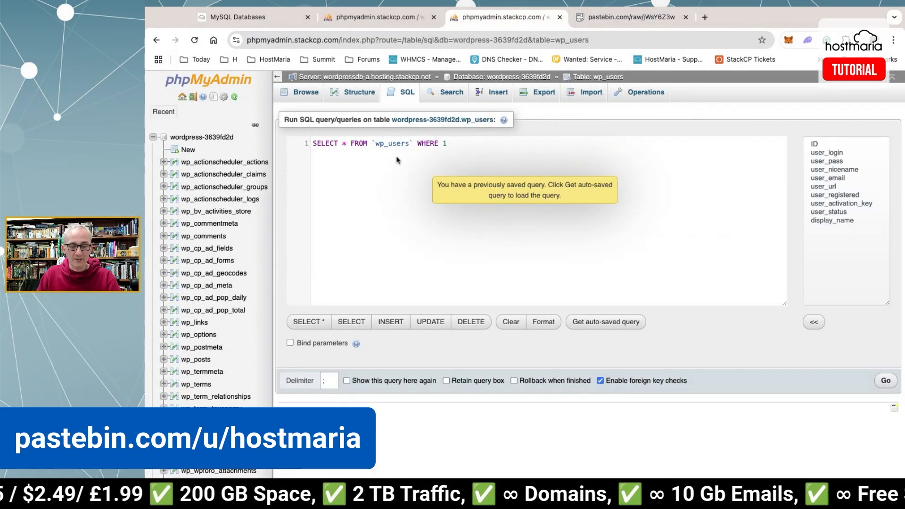
pyautogui.hotkey('ctrl', 'a')
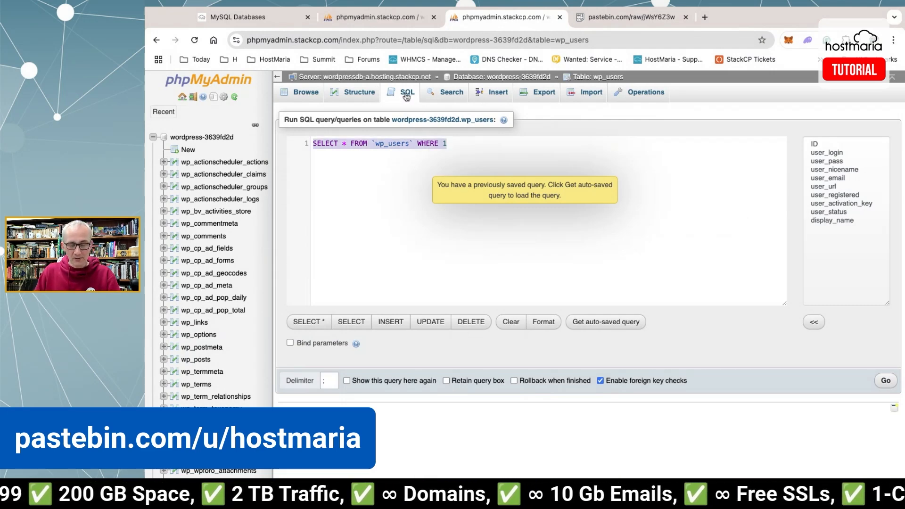
pyautogui.hotkey('ctrl', 'v')
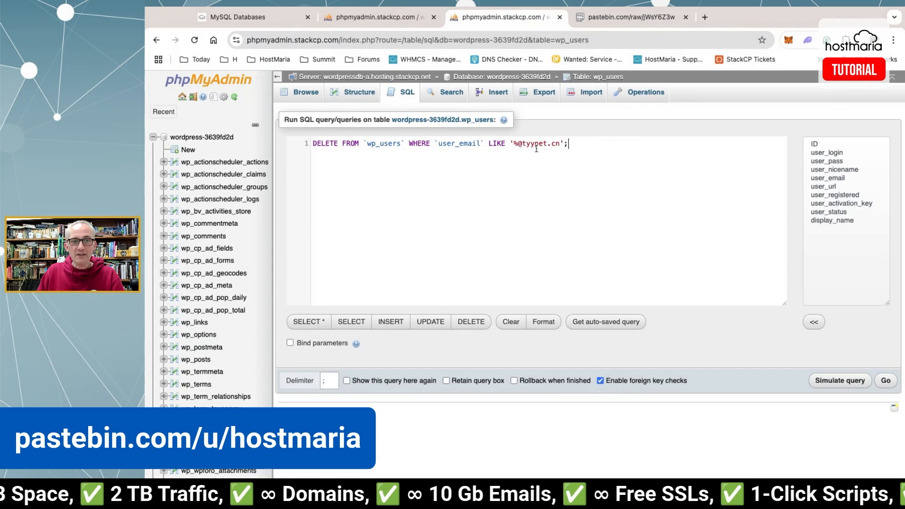
# Replace tyypet.cn in the DELETE query with hiemails.com copied from the domain count results.
pyautogui.hotkey('ctrl', 'shift', 'Tab')
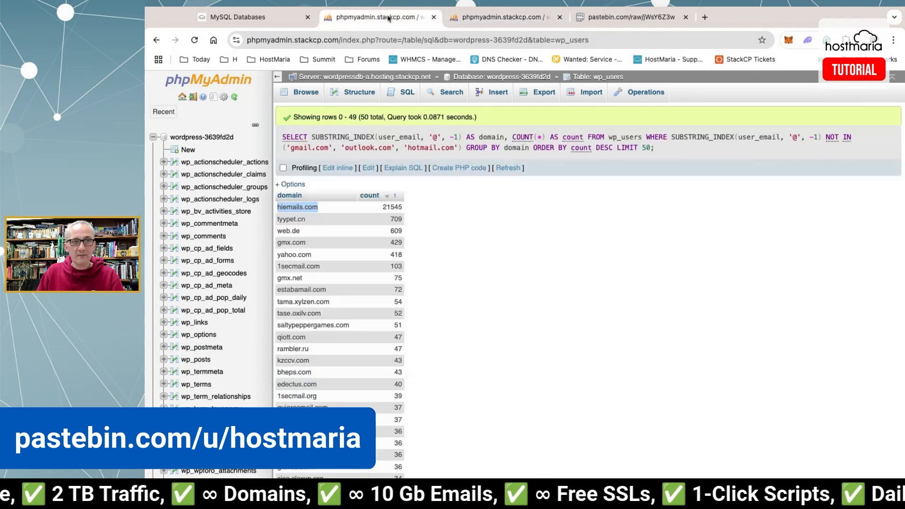
pyautogui.doubleClick(332, 211)
pyautogui.press('super+c')
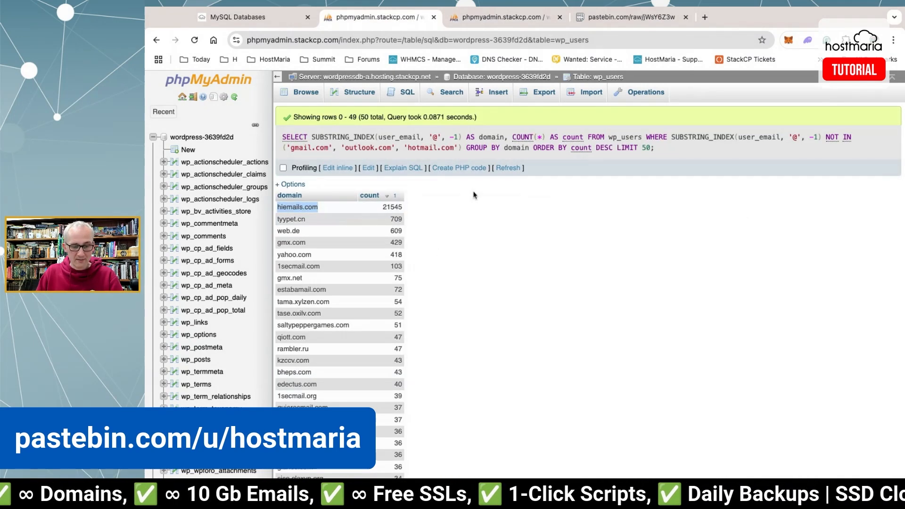
pyautogui.click(505, 19)
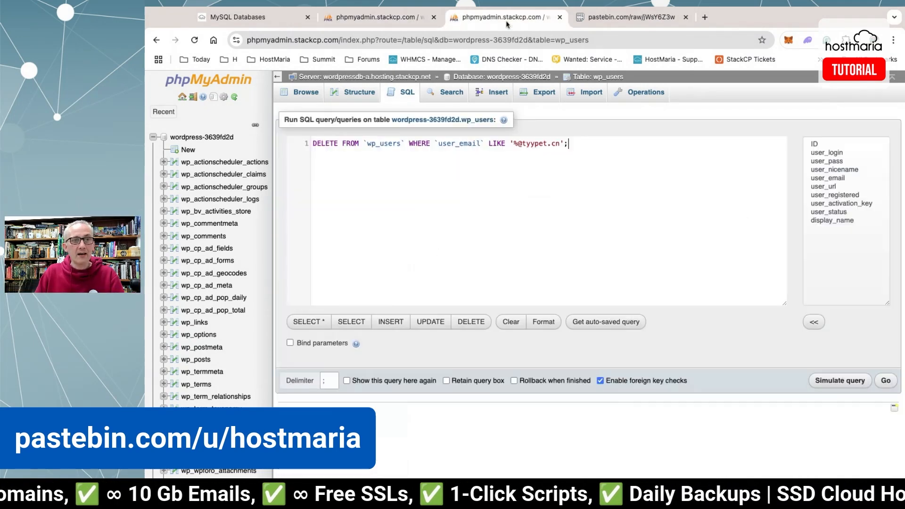
pyautogui.click(559, 144)
pyautogui.hotkey('shift', 'Left')
pyautogui.hotkey('shift', 'Left')
pyautogui.hotkey('shift', 'Left')
pyautogui.hotkey('shift', 'Left')
pyautogui.hotkey('shift', 'Left')
pyautogui.hotkey('shift', 'Left')
pyautogui.hotkey('shift', 'Left')
pyautogui.hotkey('shift', 'Left')
pyautogui.hotkey('shift', 'Left')
pyautogui.press('super+v')
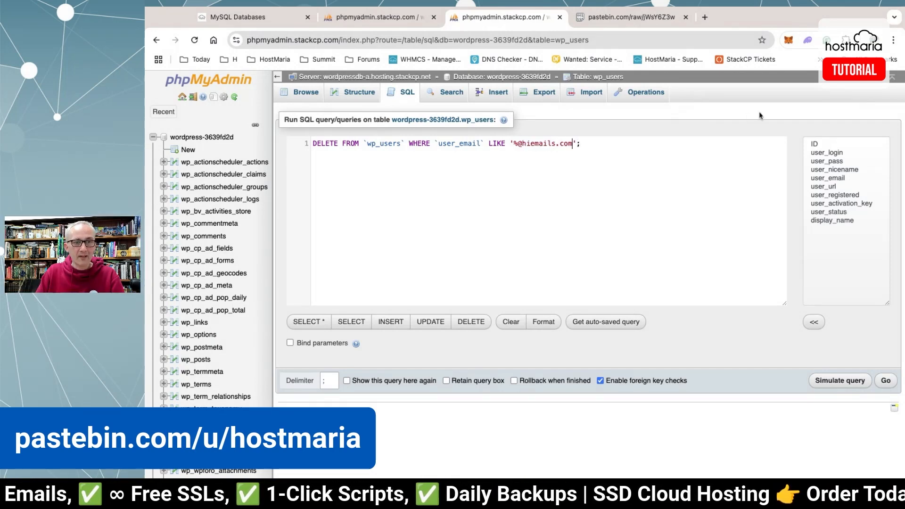
# Remove the @ from the DELETE query's email pattern so it reads '%hiemails.com', run it, and check the number of affected rows.
pyautogui.press('Left')
pyautogui.press('Left')
pyautogui.press('Left')
pyautogui.press('Left')
pyautogui.press('Left')
pyautogui.press('Left')
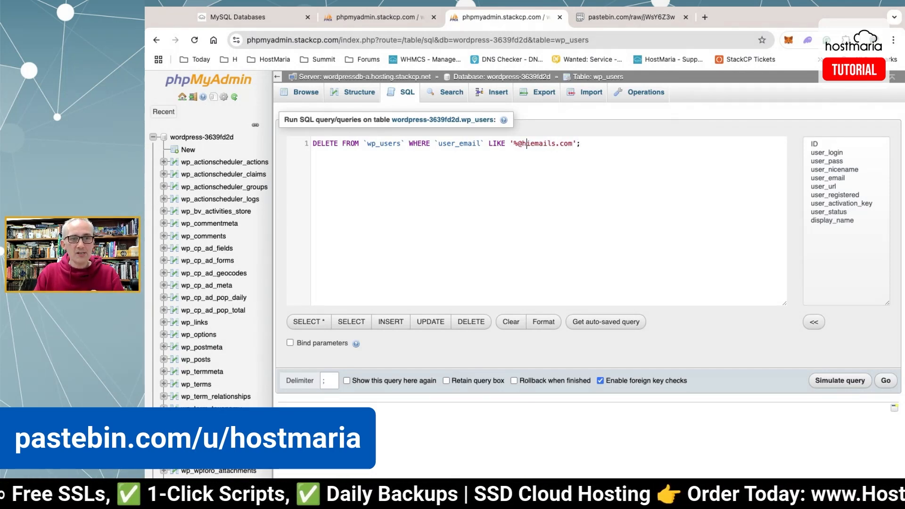
pyautogui.press('BackSpace')
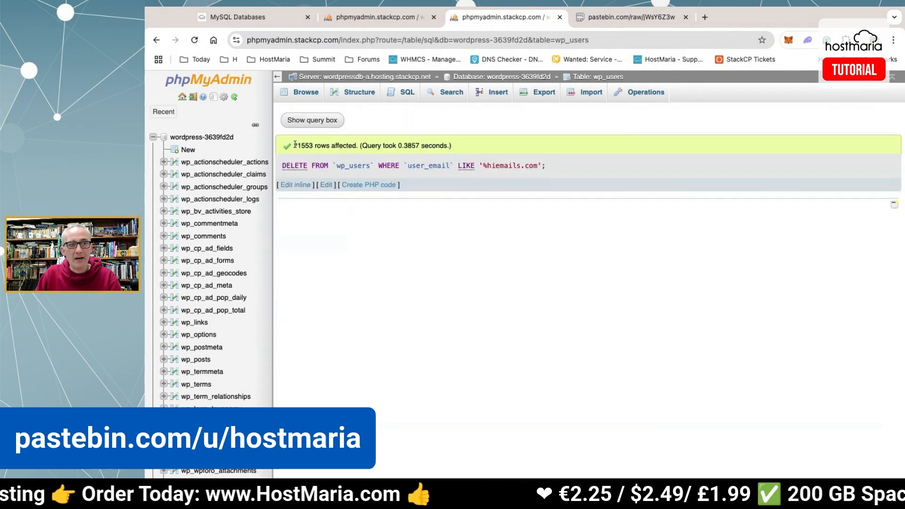
pyautogui.moveTo(294, 146); pyautogui.dragTo(314, 146)
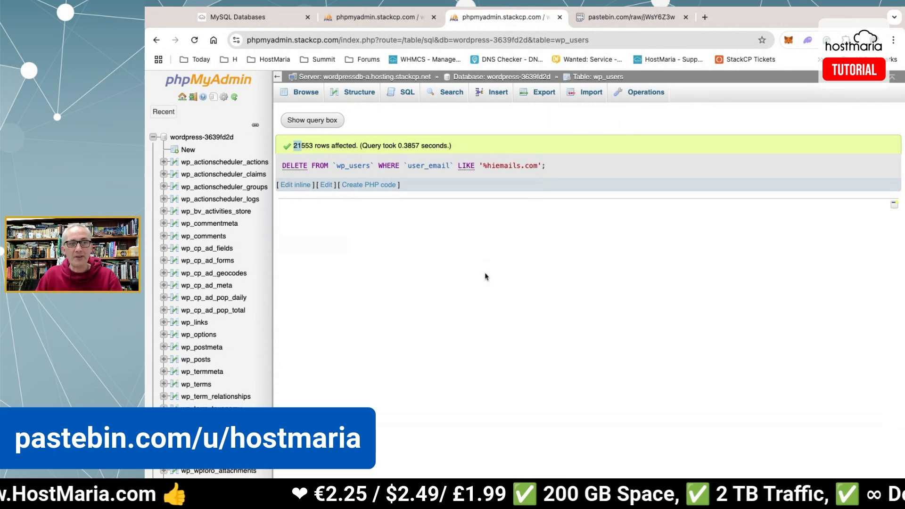
pyautogui.click(330, 436)
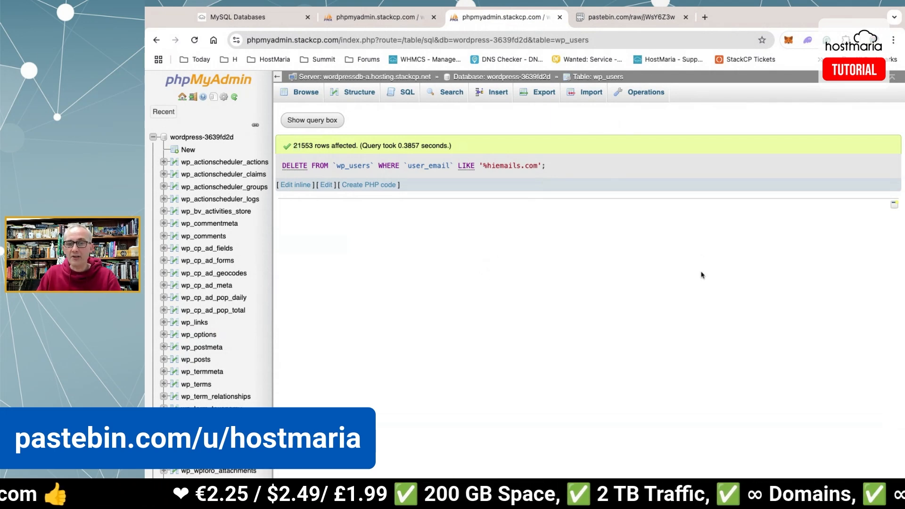
# Open a fresh SQL editor for wp_users and copy the wp_usermeta DELETE query from the Pastebin instructions.
pyautogui.click(408, 95)
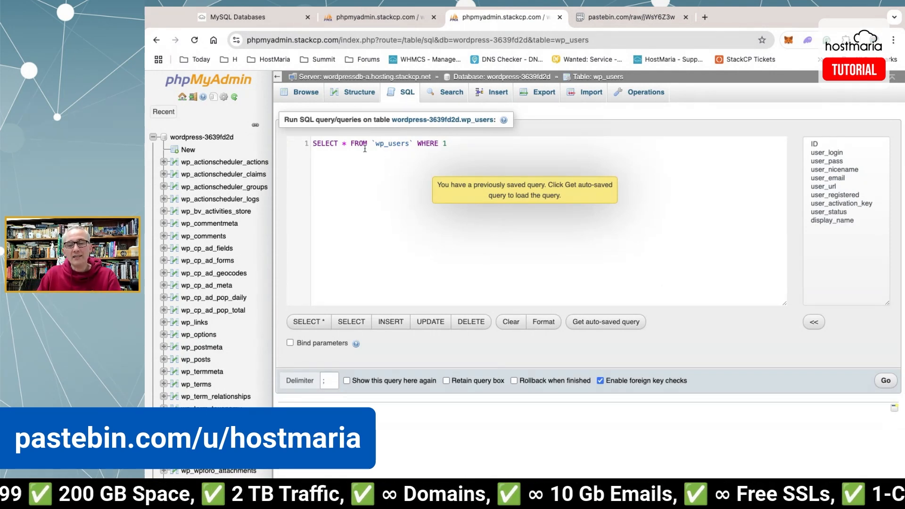
pyautogui.click(634, 18)
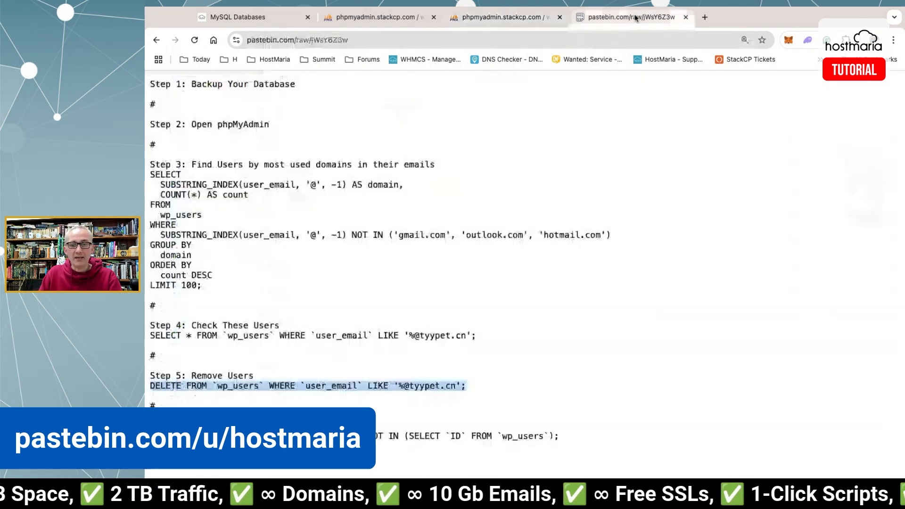
pyautogui.click(459, 366)
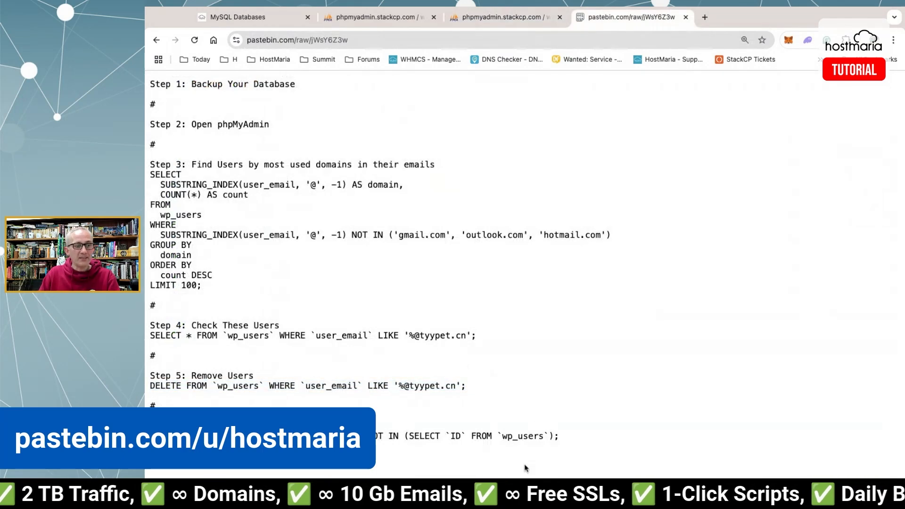
pyautogui.tripleClick(569, 440)
pyautogui.press('super+c')
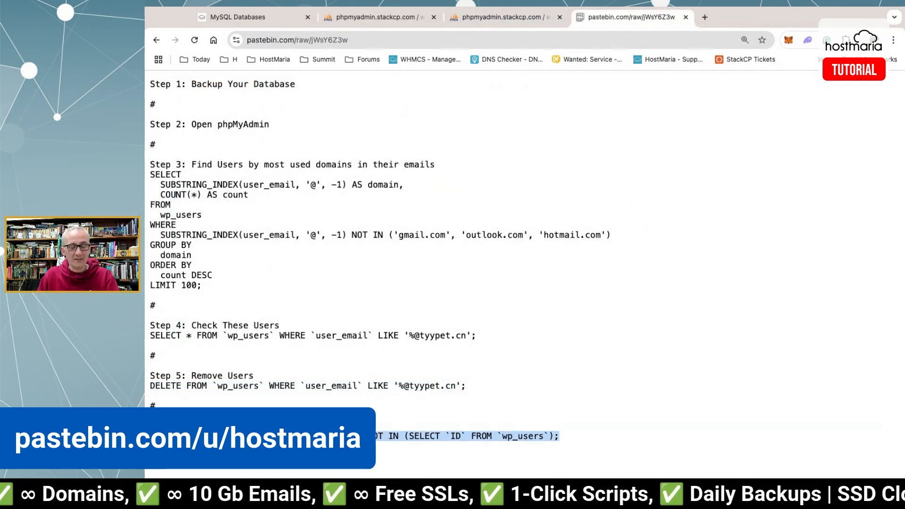
# Replace the default wp_users query with the copied query deleting wp_usermeta rows whose user_id is NOT IN wp_users, and run it.
pyautogui.click(501, 17)
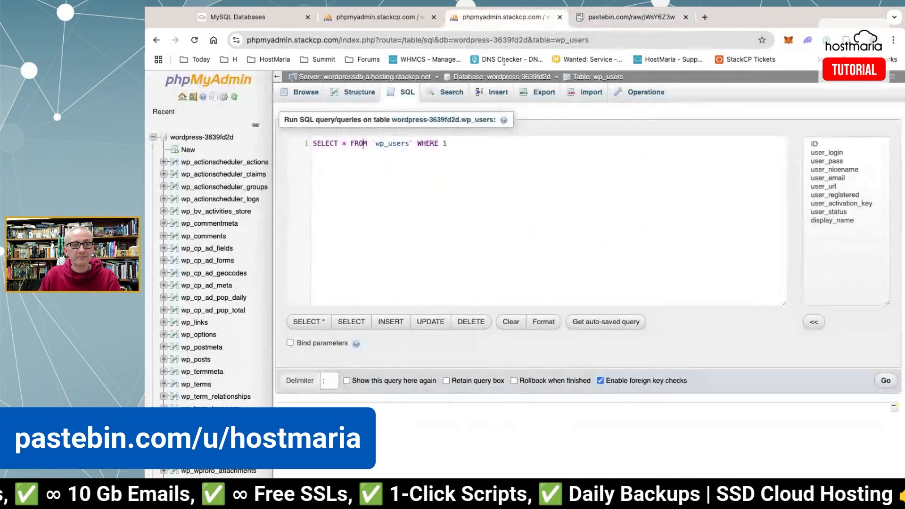
pyautogui.click(475, 184)
pyautogui.press('super+a')
pyautogui.press('super+v')
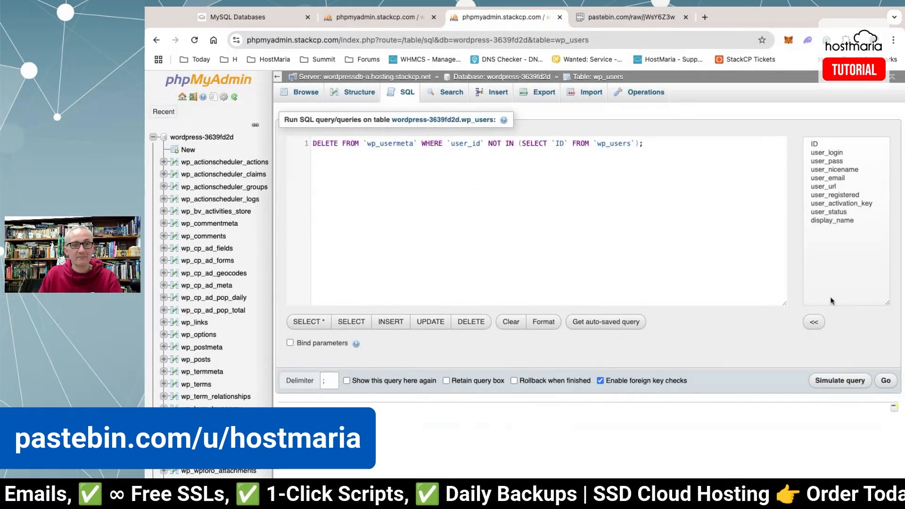
pyautogui.click(886, 381)
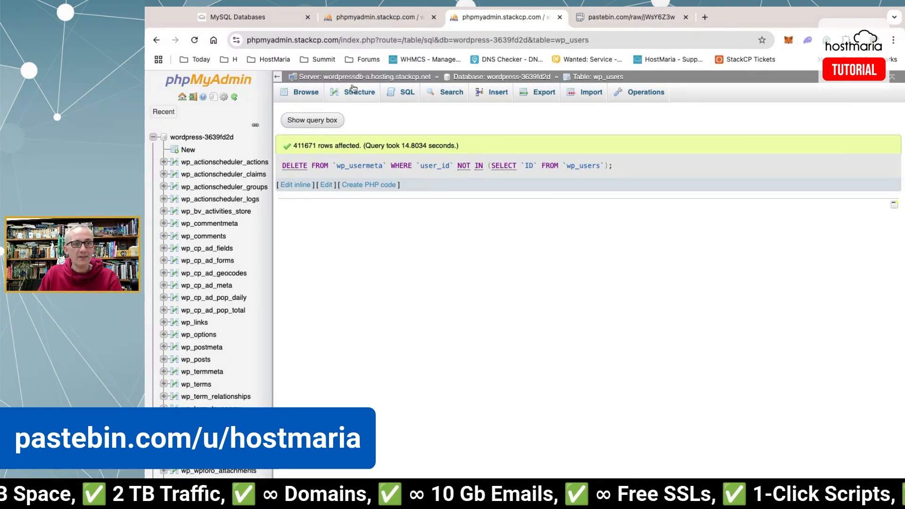
# Open the wordpress-3639fd2d database's table list, sort it by descending size, and check the database's total size.
pyautogui.click(485, 77)
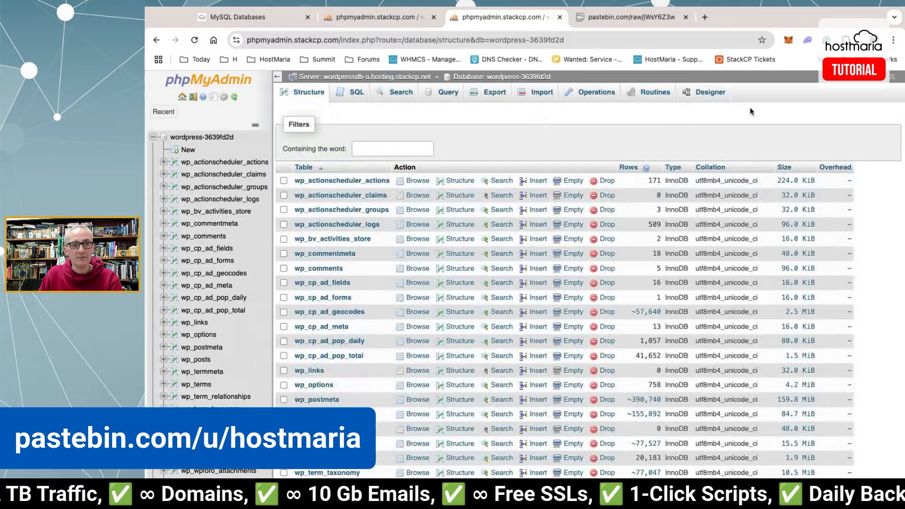
pyautogui.click(784, 167)
pyautogui.scroll(-5, 841, 229)
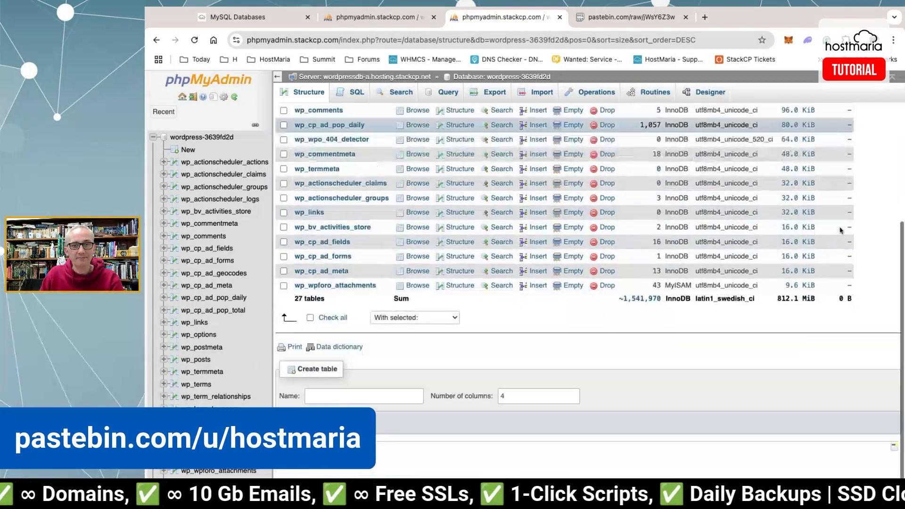
pyautogui.scroll(1, 841, 230)
pyautogui.moveTo(778, 337); pyautogui.dragTo(791, 337)
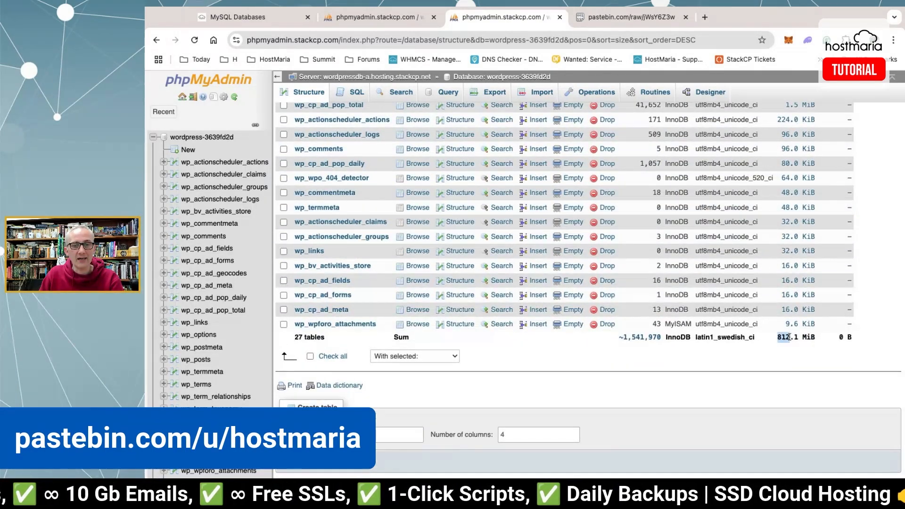
pyautogui.click(791, 338)
pyautogui.doubleClick(787, 336)
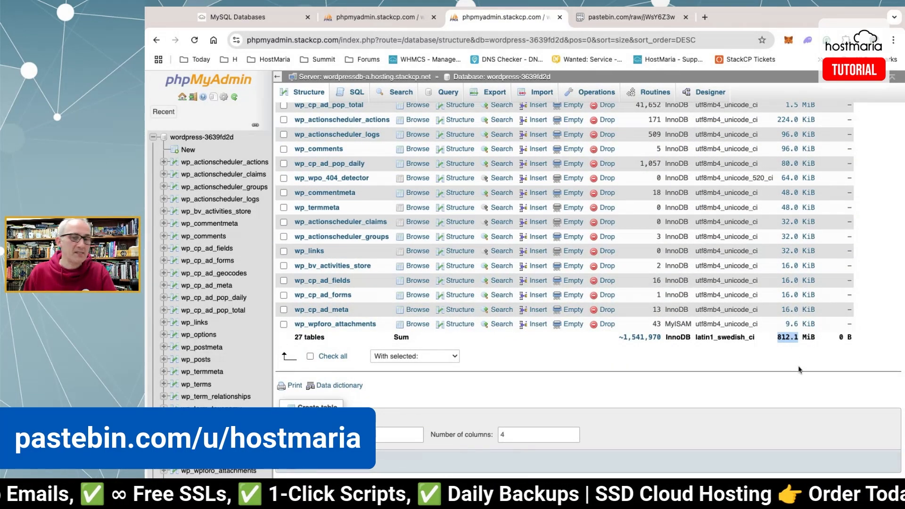
# Return to the Pastebin page with the spam user removal instructions.
pyautogui.click(641, 18)
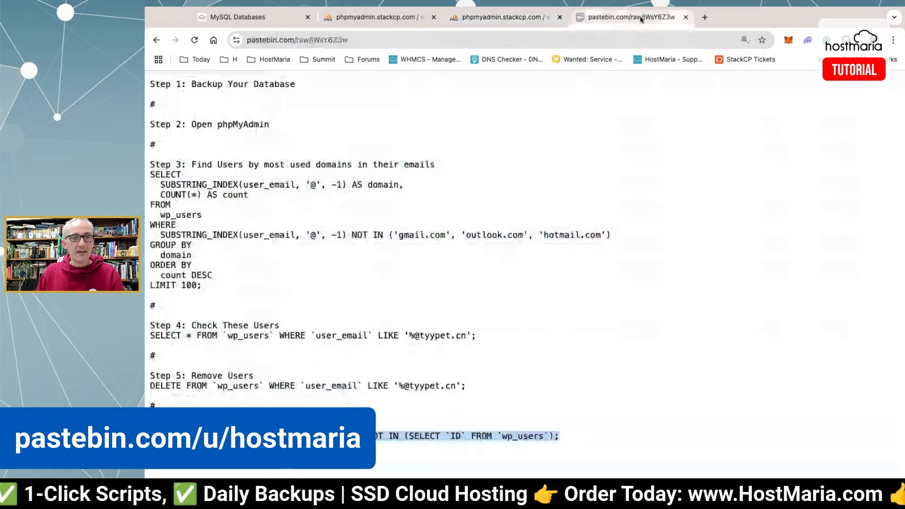